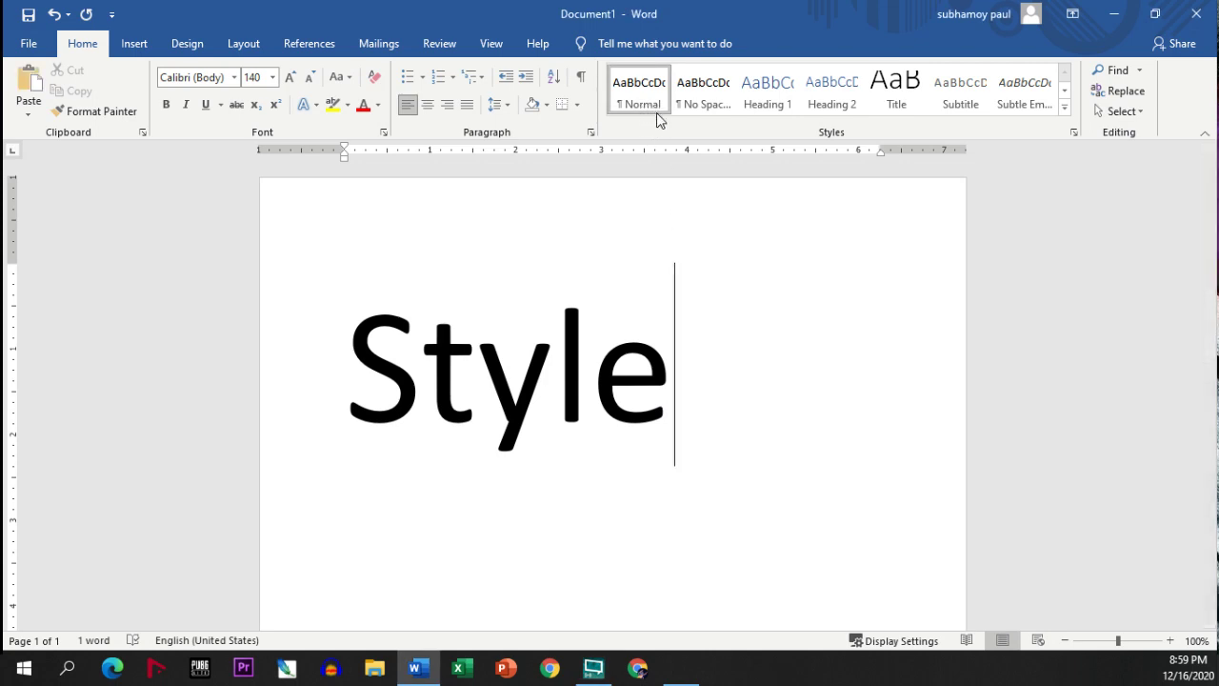
Step: Delete the large word 'Style' so the page is blank
{"action": "left_click_drag", "start_coordinate": [677, 332], "coordinate": [380, 355]}
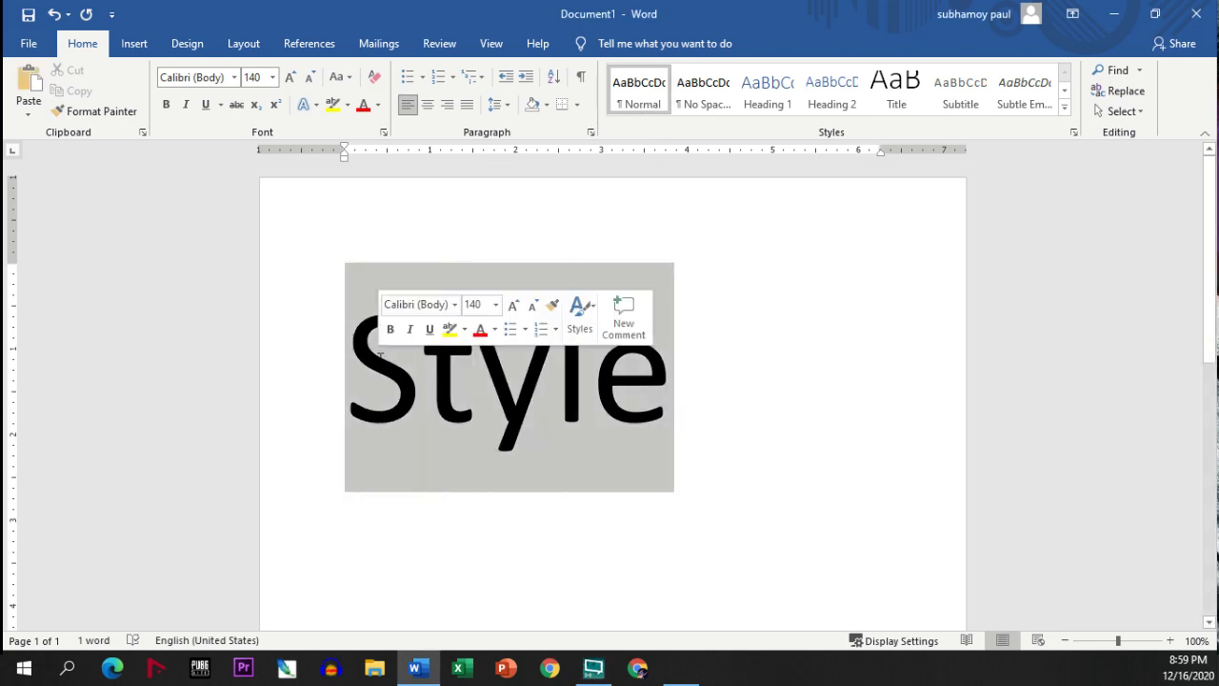
{"action": "key", "text": "Delete"}
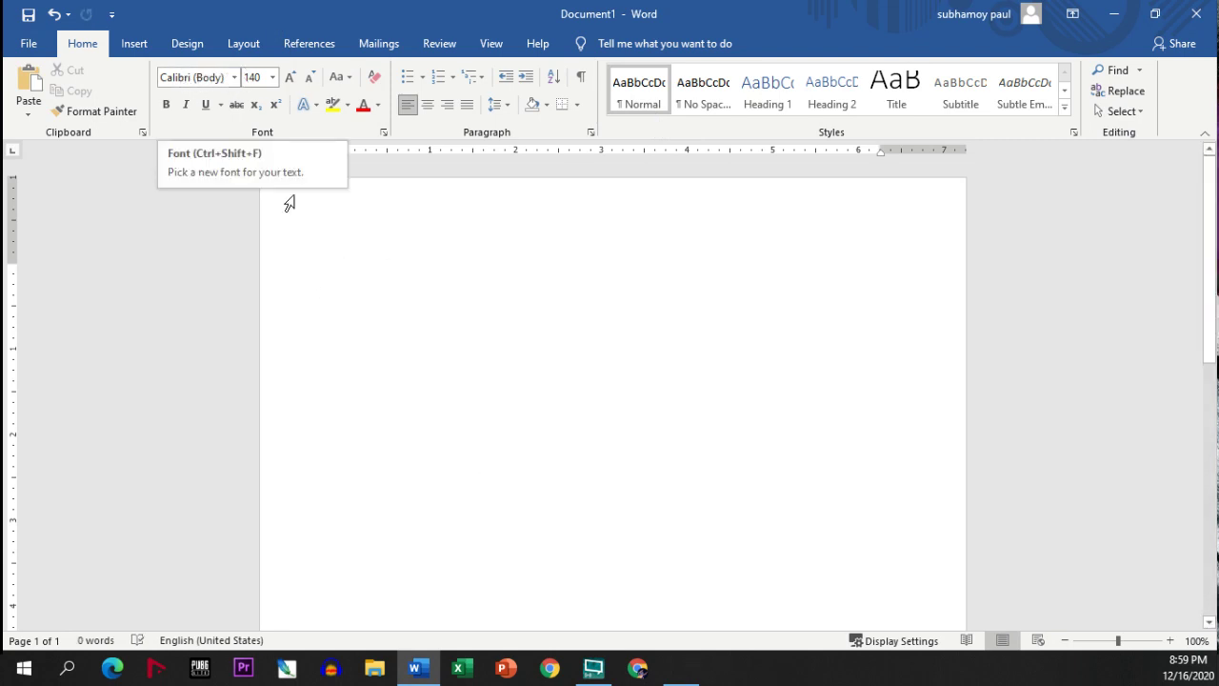
{"action": "left_click", "coordinate": [274, 79]}
Step: Switch to Brush Script Std at 22 pt, type a first name, and select it
{"action": "left_click", "coordinate": [252, 255]}
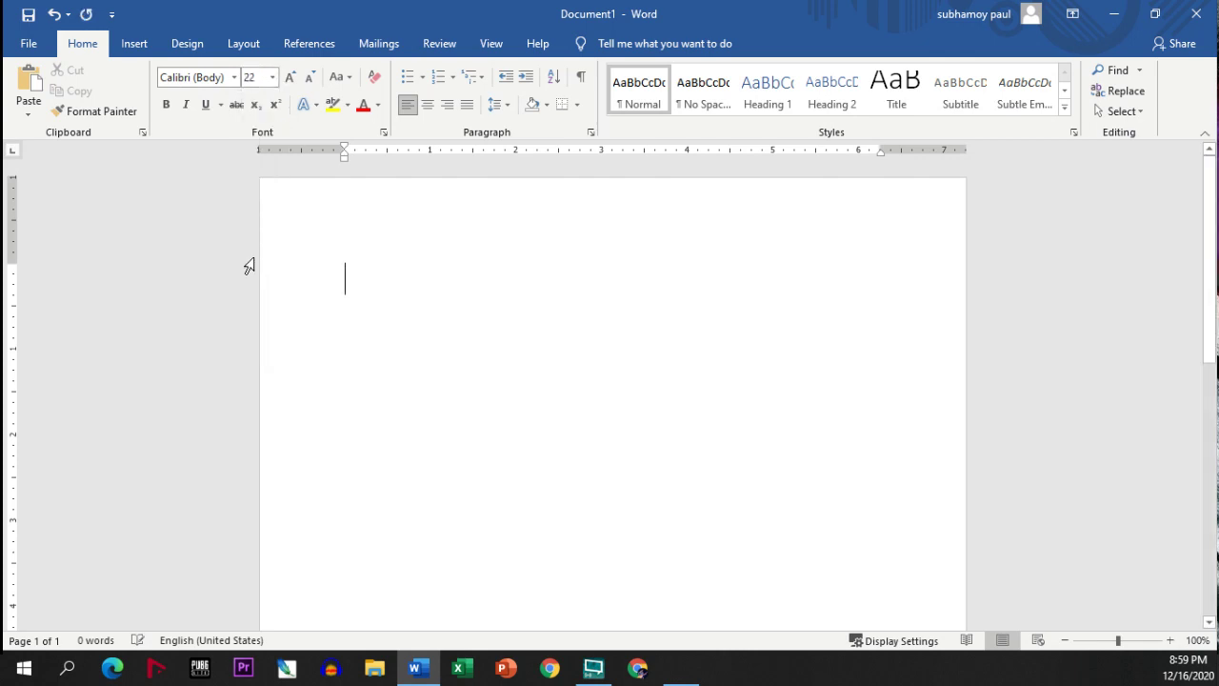
{"action": "left_click", "coordinate": [235, 79]}
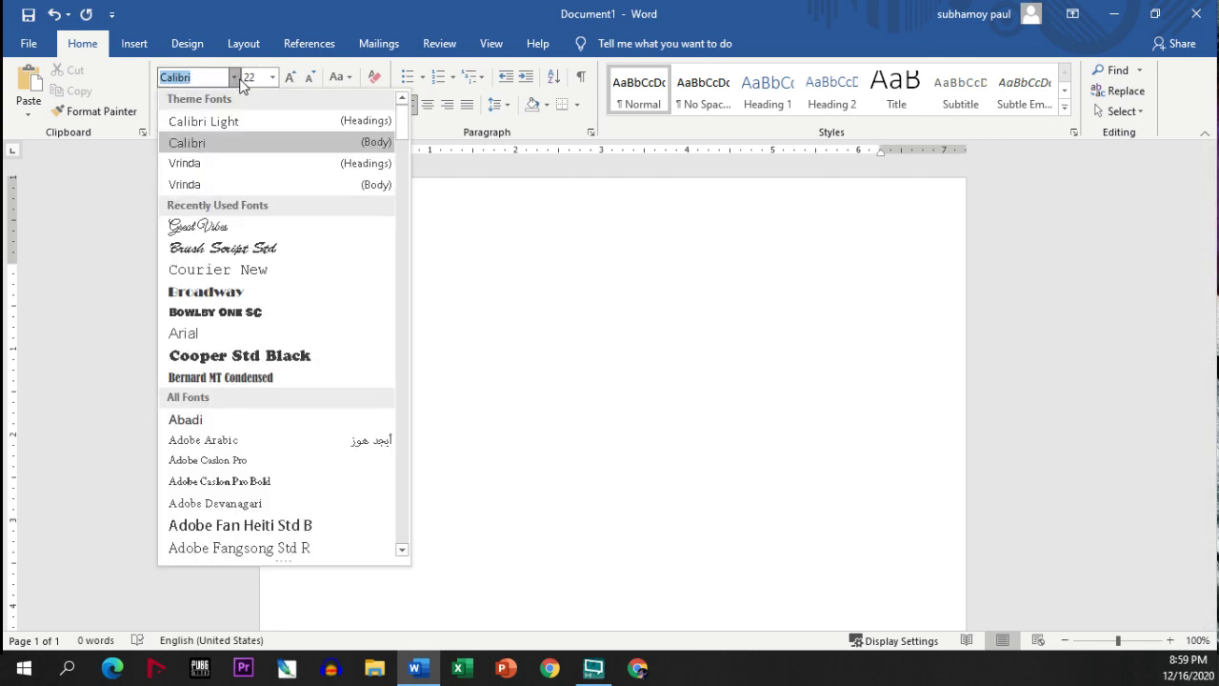
{"action": "left_click", "coordinate": [239, 249]}
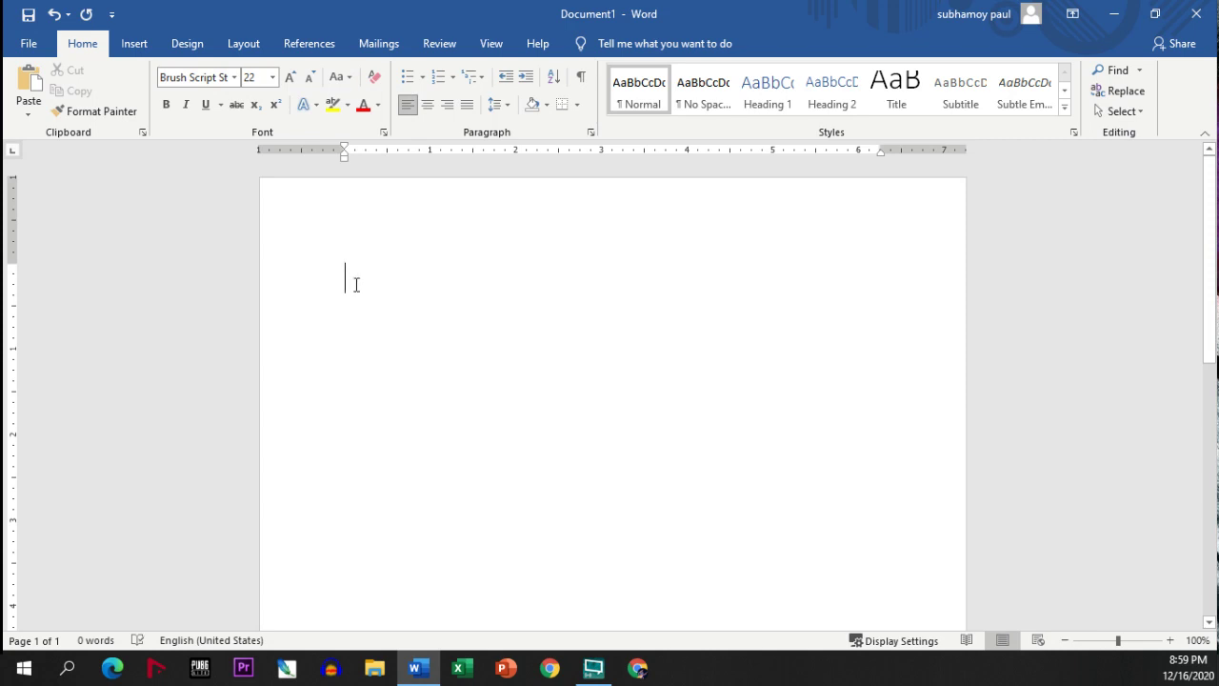
{"action": "type", "text": "Subhamoy"}
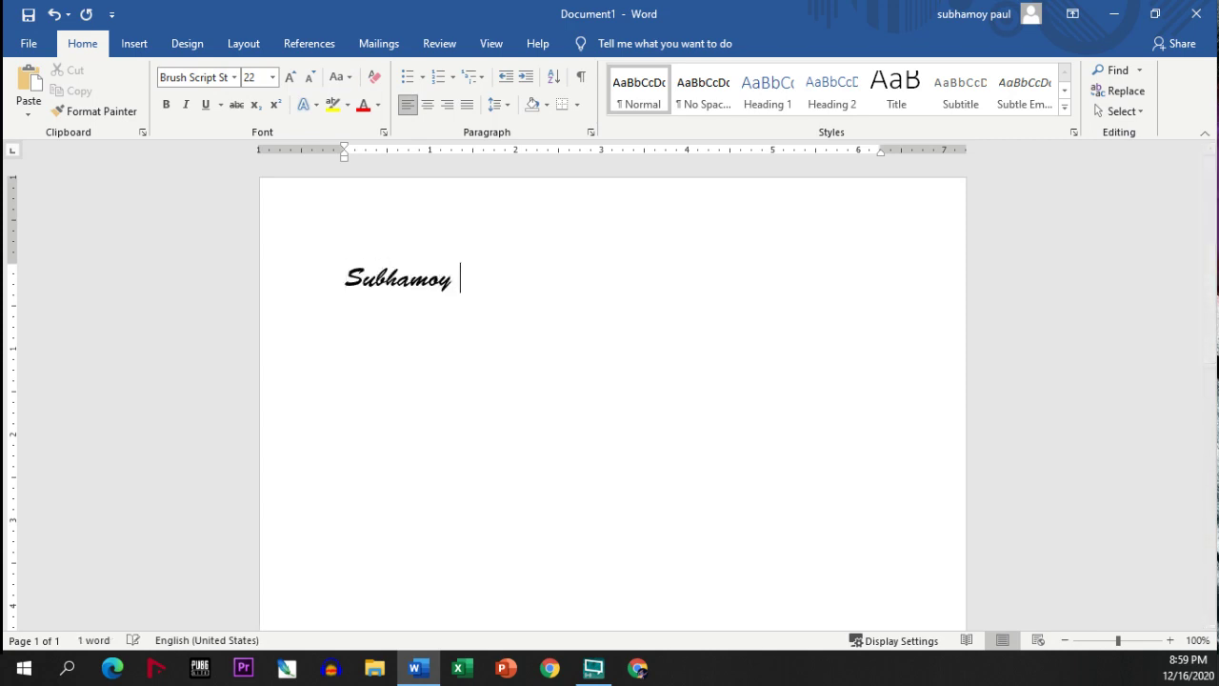
{"action": "key", "text": "Return"}
{"action": "left_click_drag", "start_coordinate": [463, 283], "coordinate": [330, 280]}
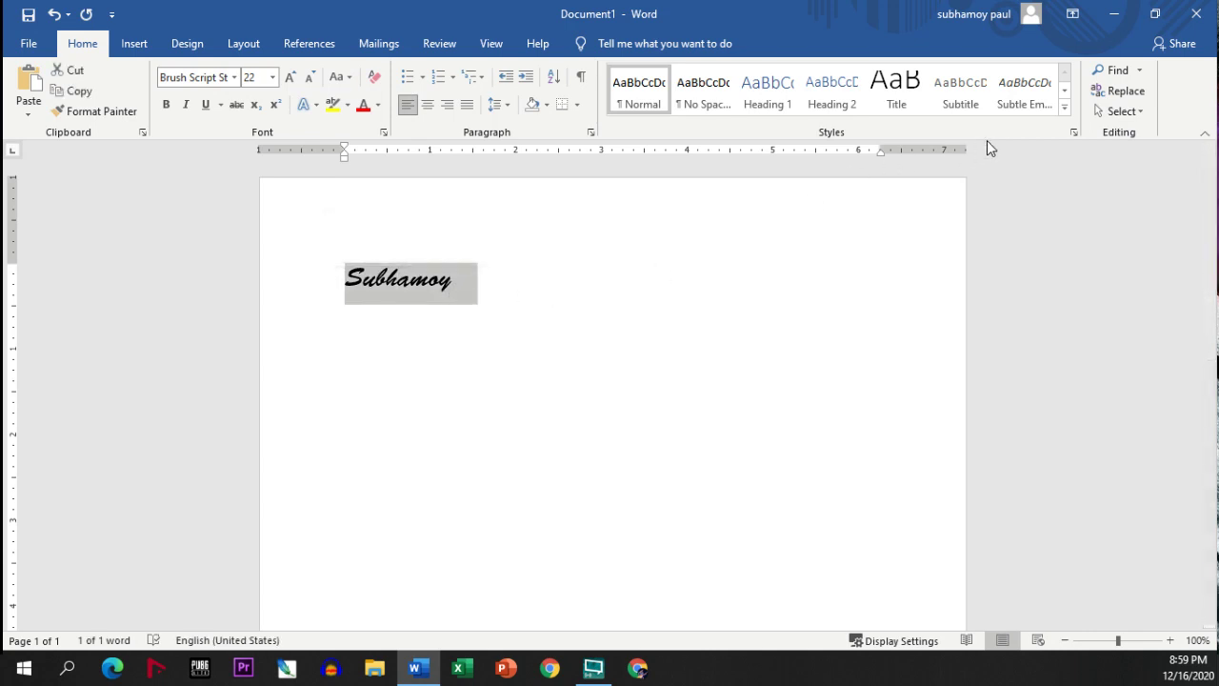
Step: Create a style named EP1 from the Brush Script formatting, then delete the sample name
{"action": "left_click", "coordinate": [1066, 108]}
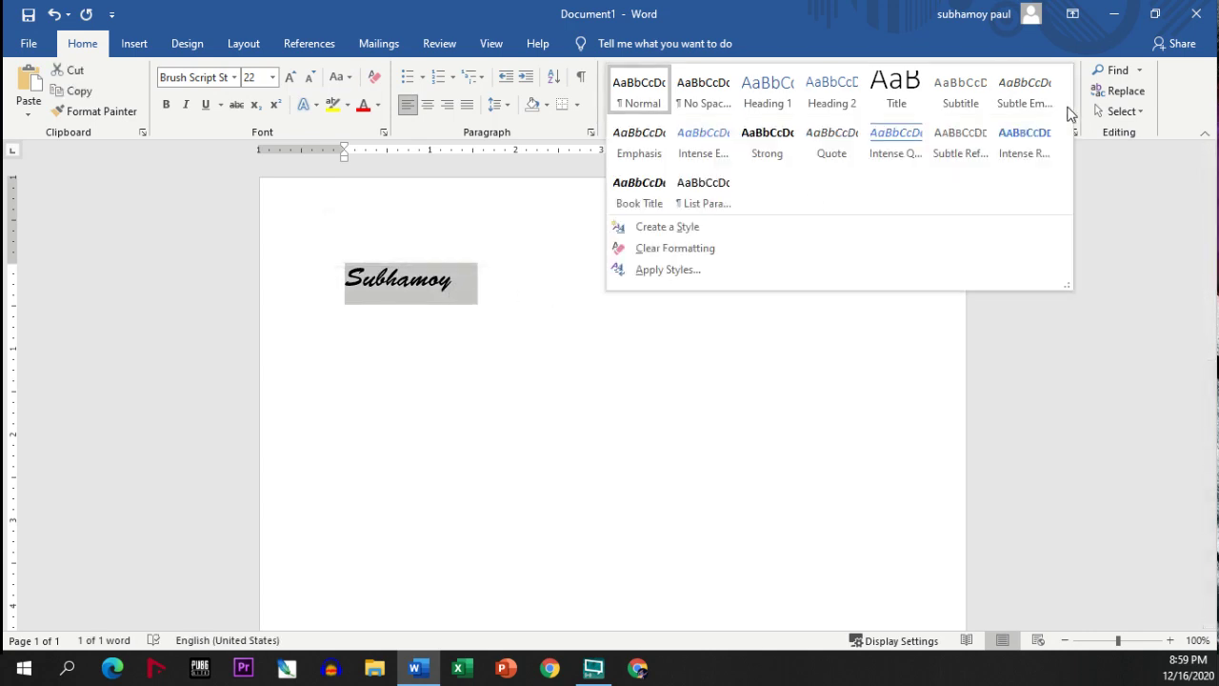
{"action": "left_click", "coordinate": [740, 343]}
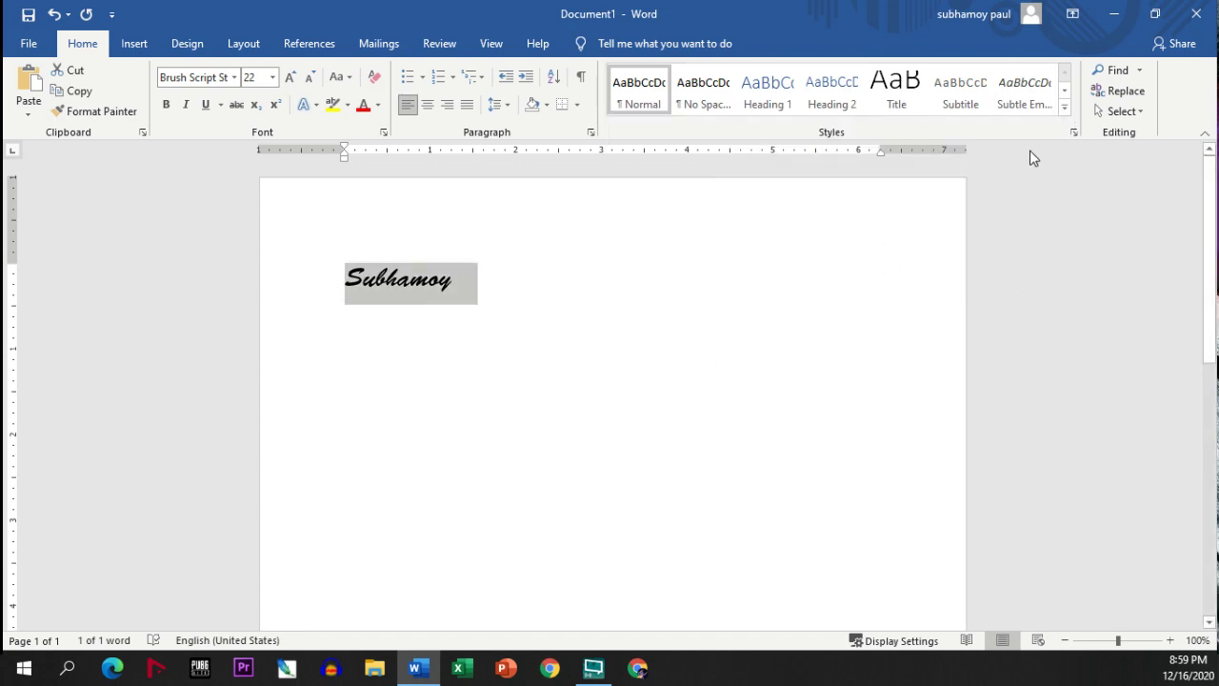
{"action": "left_click", "coordinate": [1066, 114]}
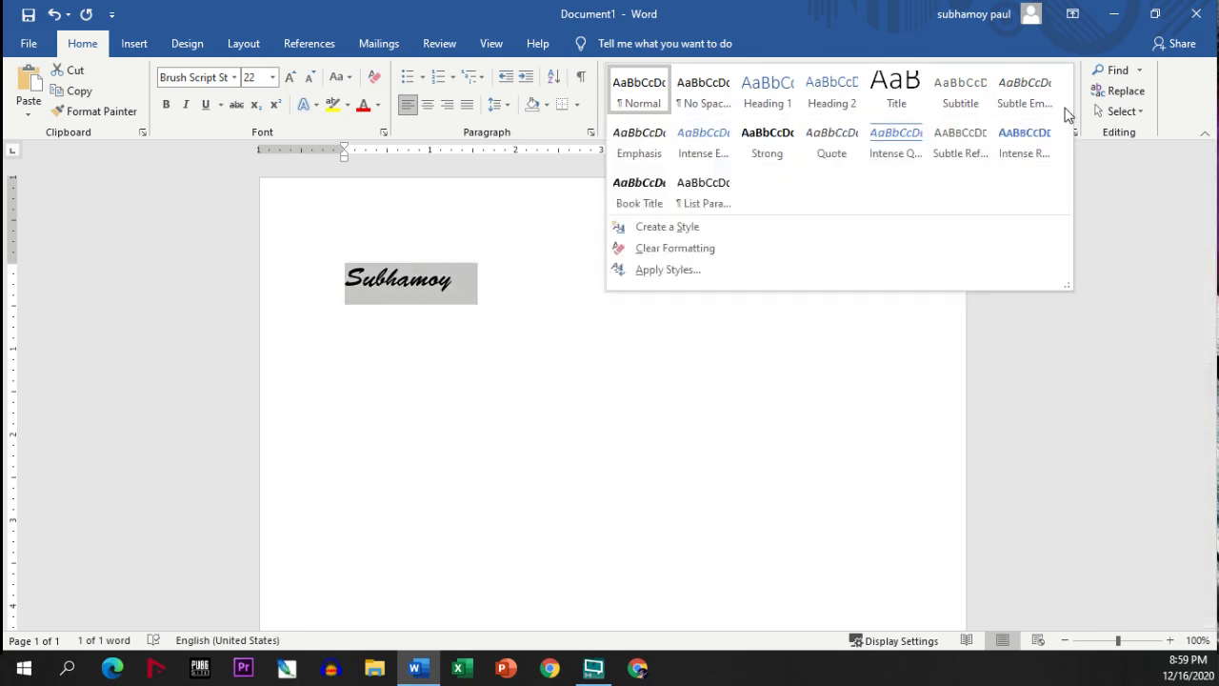
{"action": "left_click", "coordinate": [651, 231]}
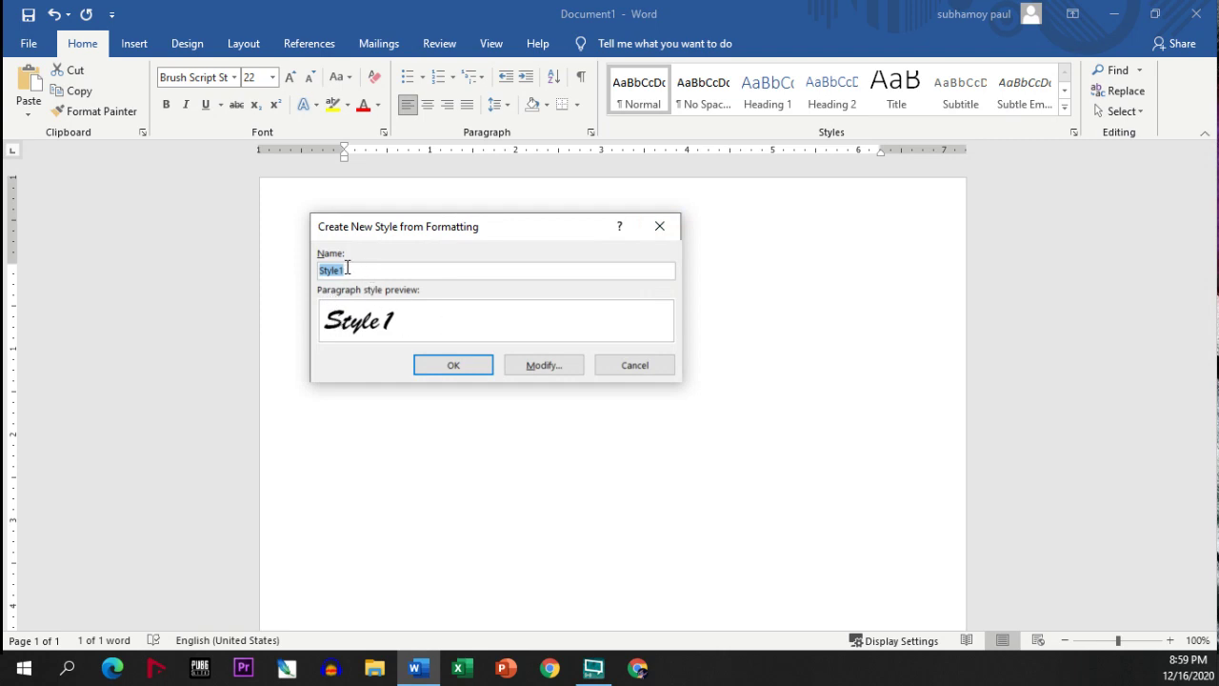
{"action": "key", "text": "BackSpace"}
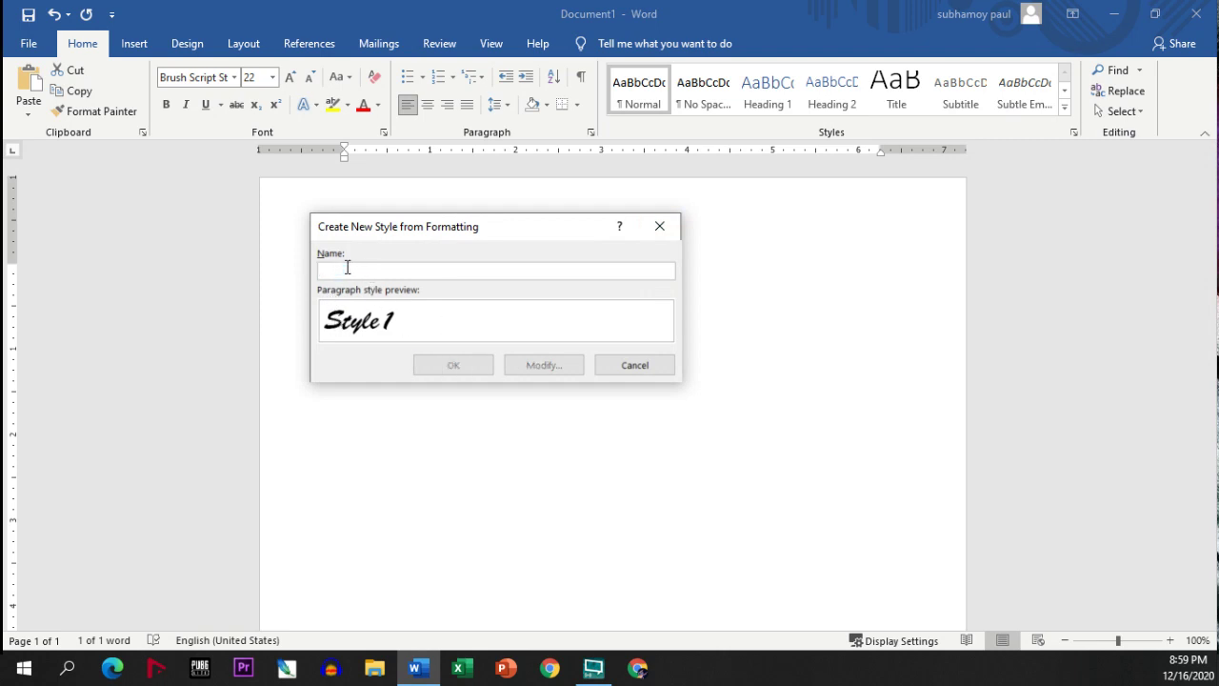
{"action": "type", "text": "EP1"}
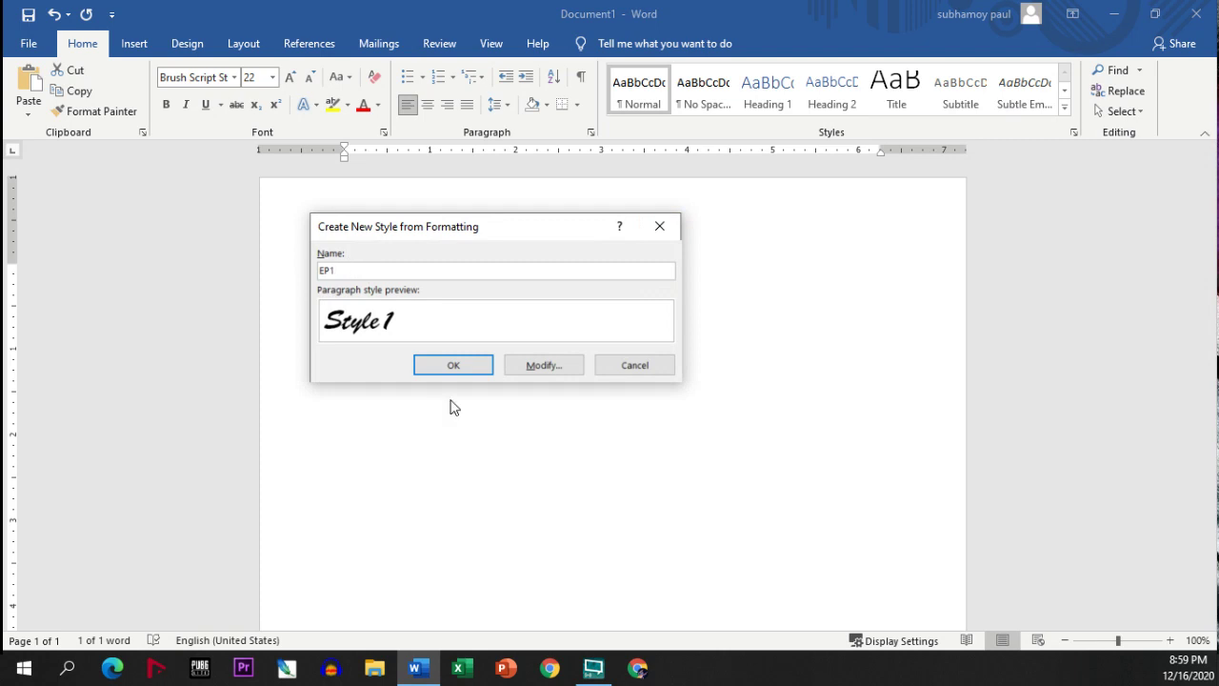
{"action": "left_click", "coordinate": [455, 362]}
{"action": "left_click_drag", "start_coordinate": [495, 288], "coordinate": [176, 294]}
{"action": "key", "text": "Delete"}
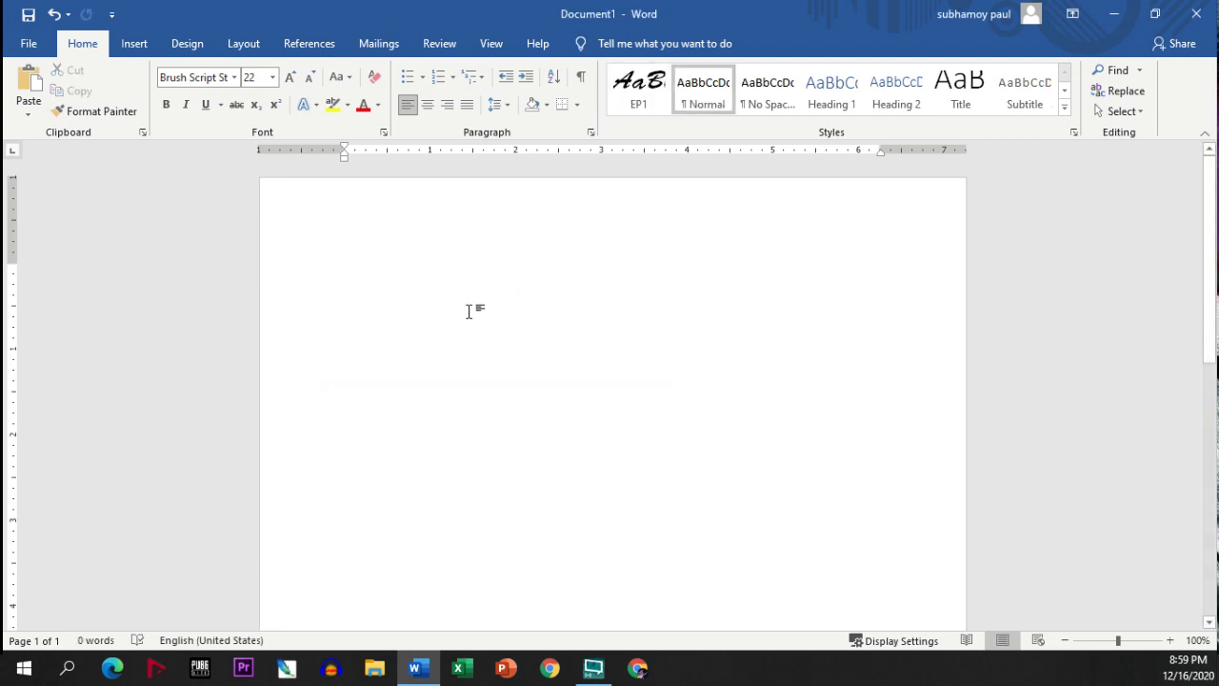
Step: Type and delete test text, then enter three lines of placeholder text
{"action": "type", "text": "dskljs"}
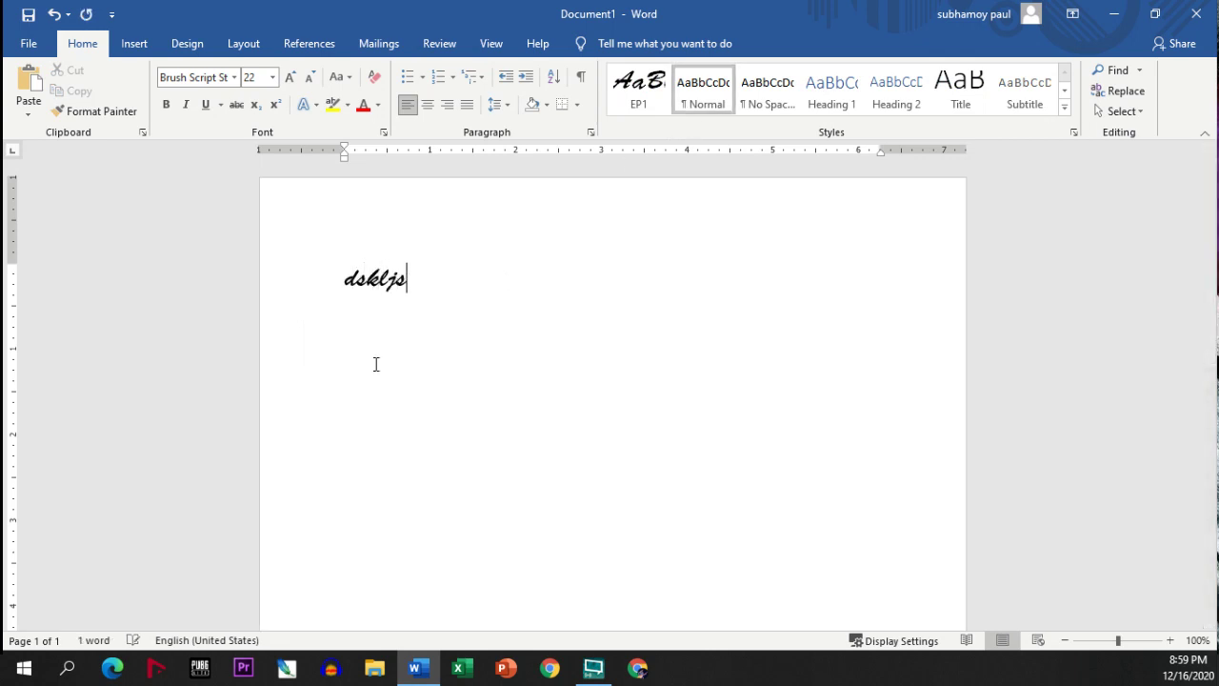
{"action": "key", "text": "ctrl+a"}
{"action": "key", "text": "Delete"}
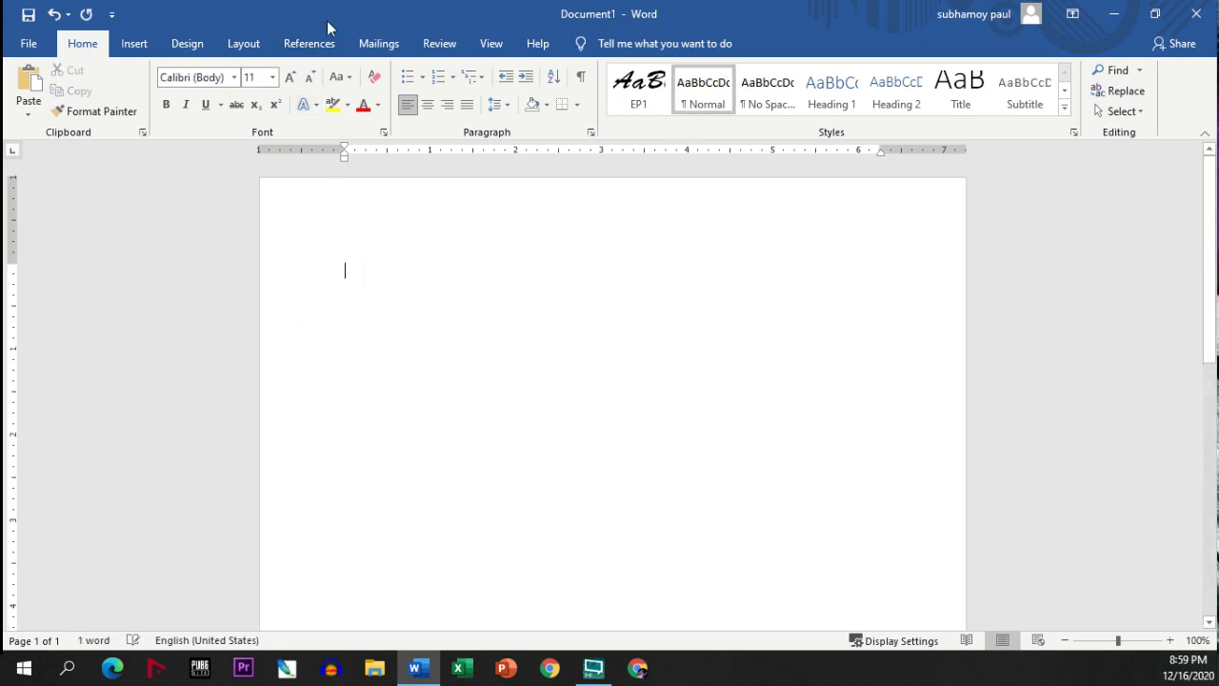
{"action": "type", "text": "sdfsdfds"}
{"action": "type", "text": "fsfsdfdsfdsf"}
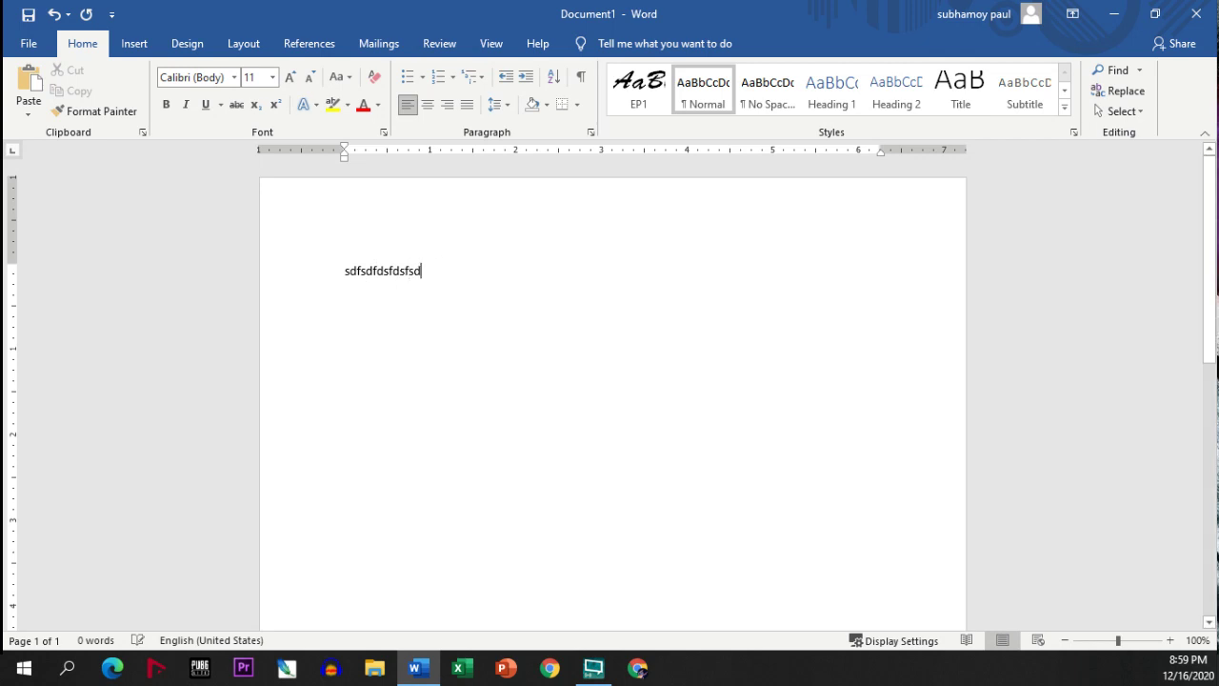
{"action": "key", "text": "Return"}
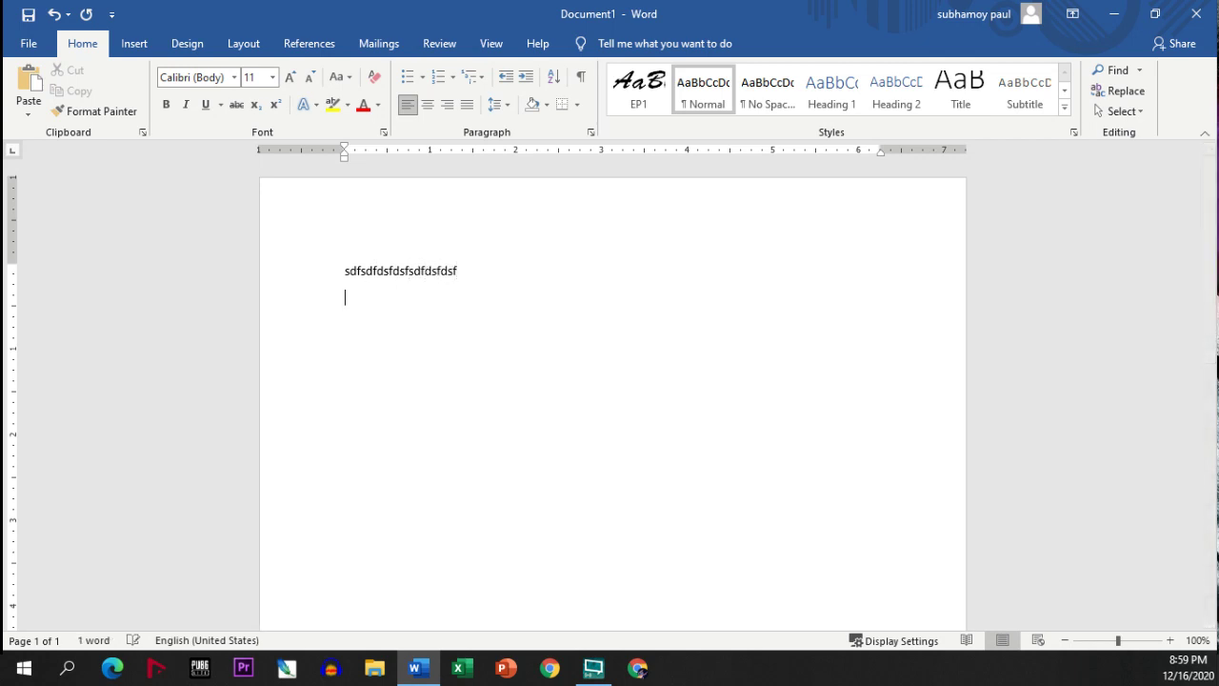
{"action": "type", "text": "sdfsdfsdfdsfsdf"}
{"action": "key", "text": "Return"}
{"action": "type", "text": "sdfdsfsdf"}
{"action": "key", "text": "Return"}
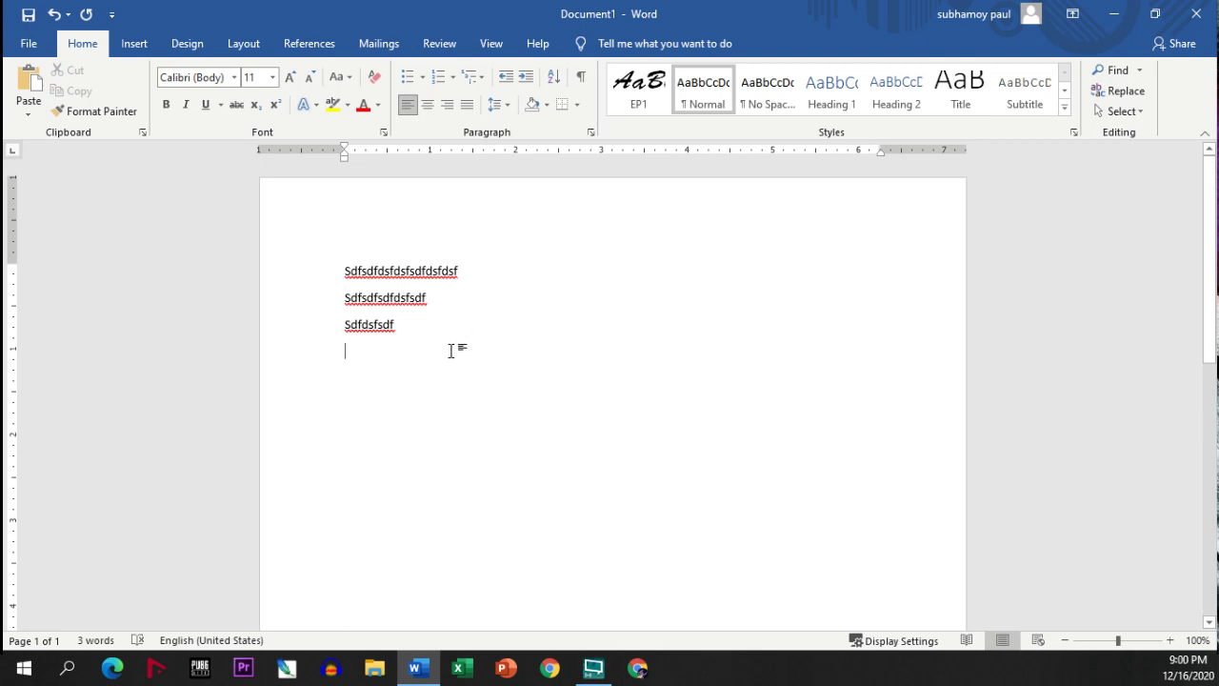
Step: Type a greeting line in EP1, apply EP1 to the first three lines, then delete all four lines
{"action": "left_click", "coordinate": [638, 95]}
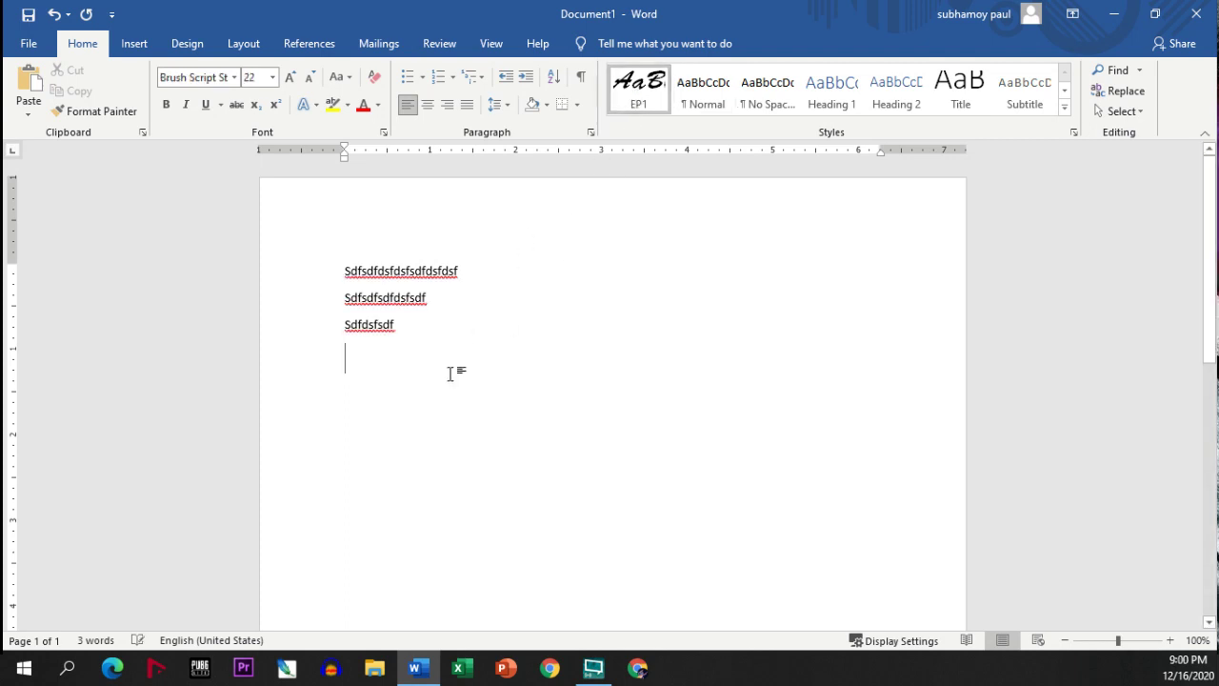
{"action": "type", "text": "Subhamoy "}
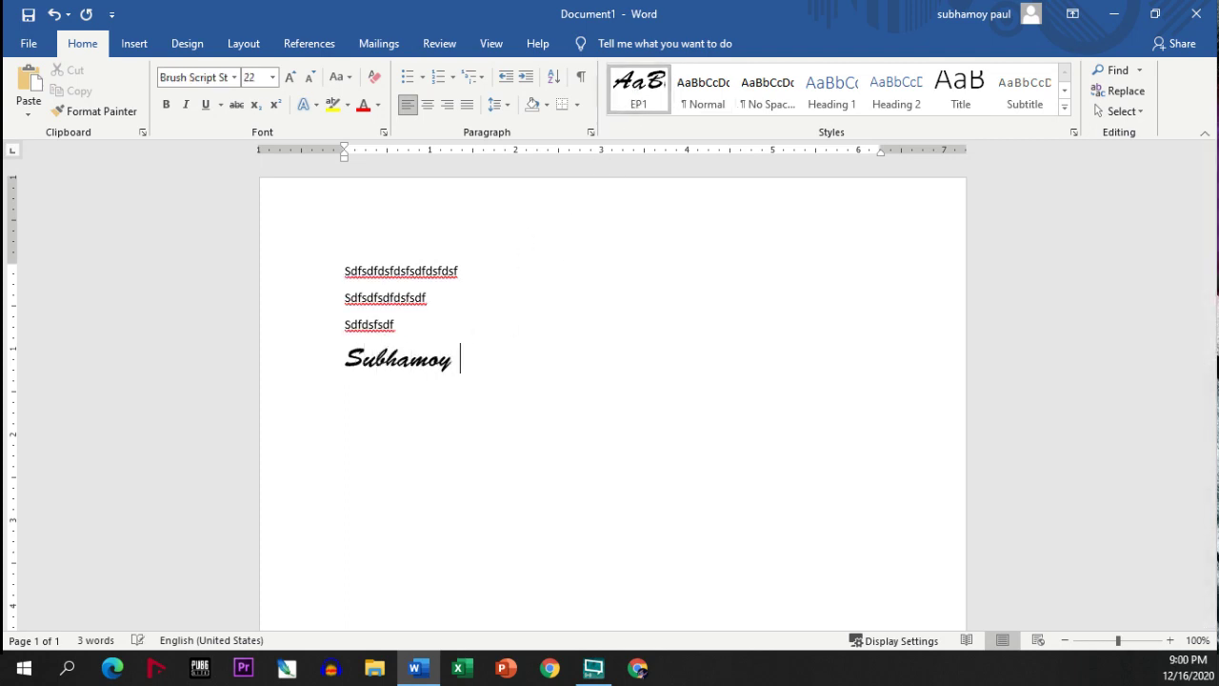
{"action": "type", "text": "hello !!! How are you ???"}
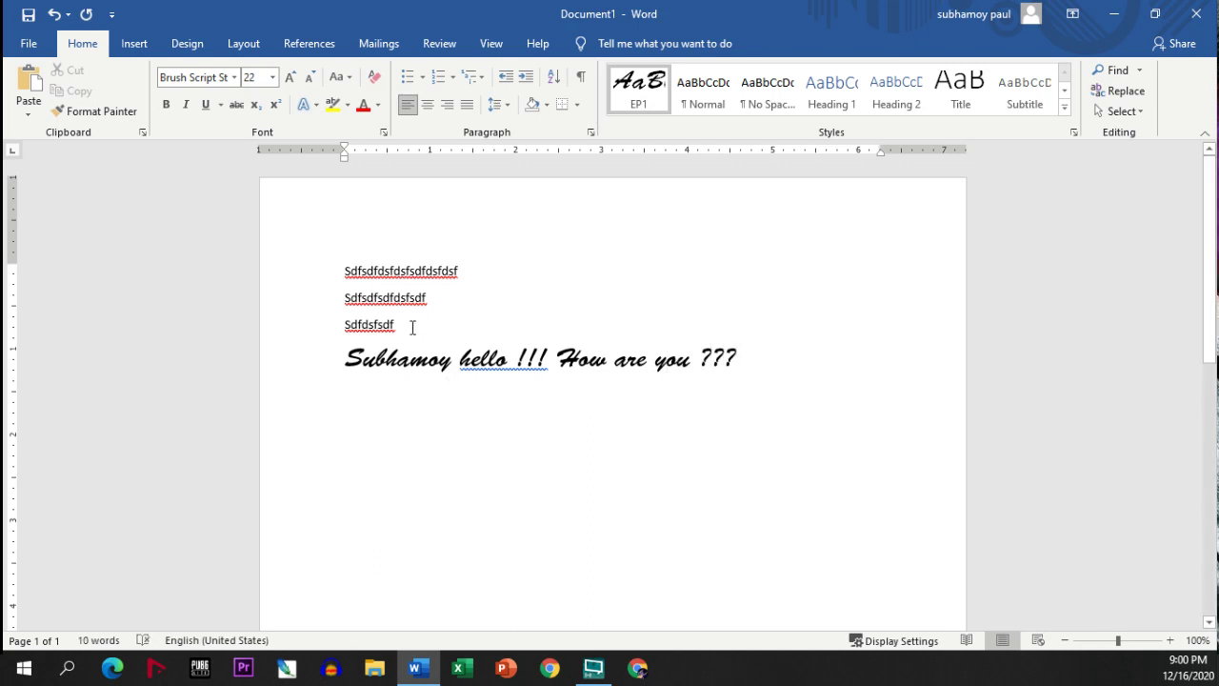
{"action": "left_click_drag", "start_coordinate": [411, 324], "coordinate": [330, 261]}
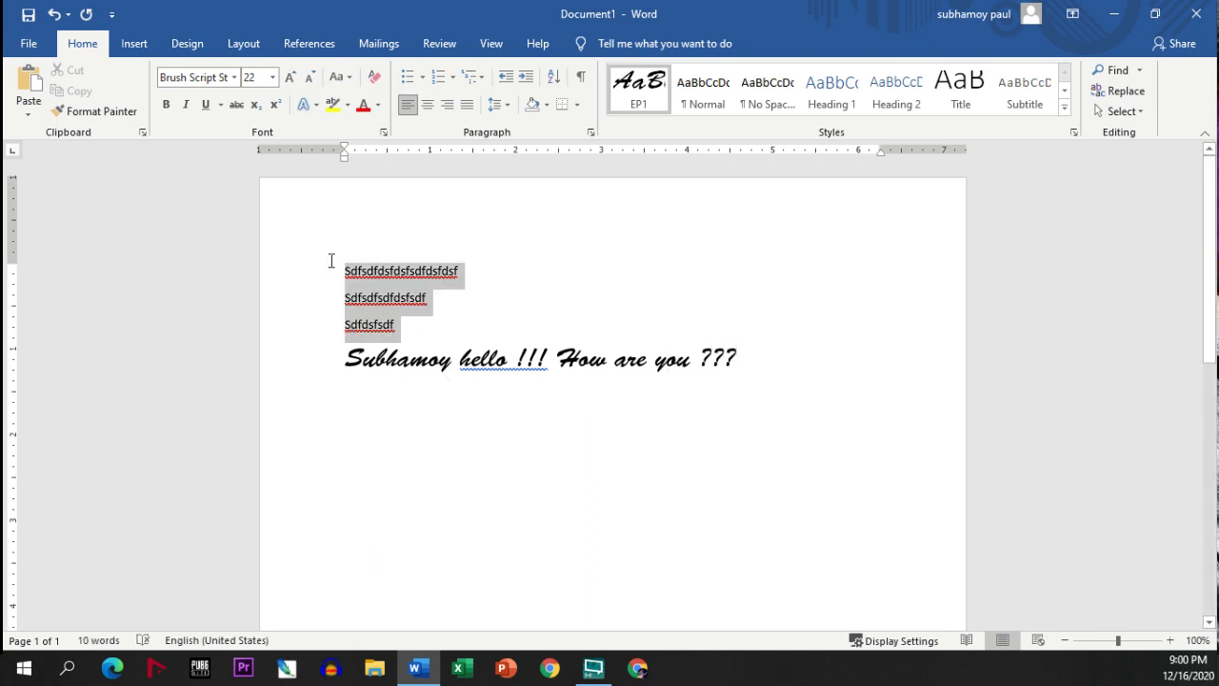
{"action": "left_click", "coordinate": [640, 92]}
{"action": "left_click", "coordinate": [640, 92]}
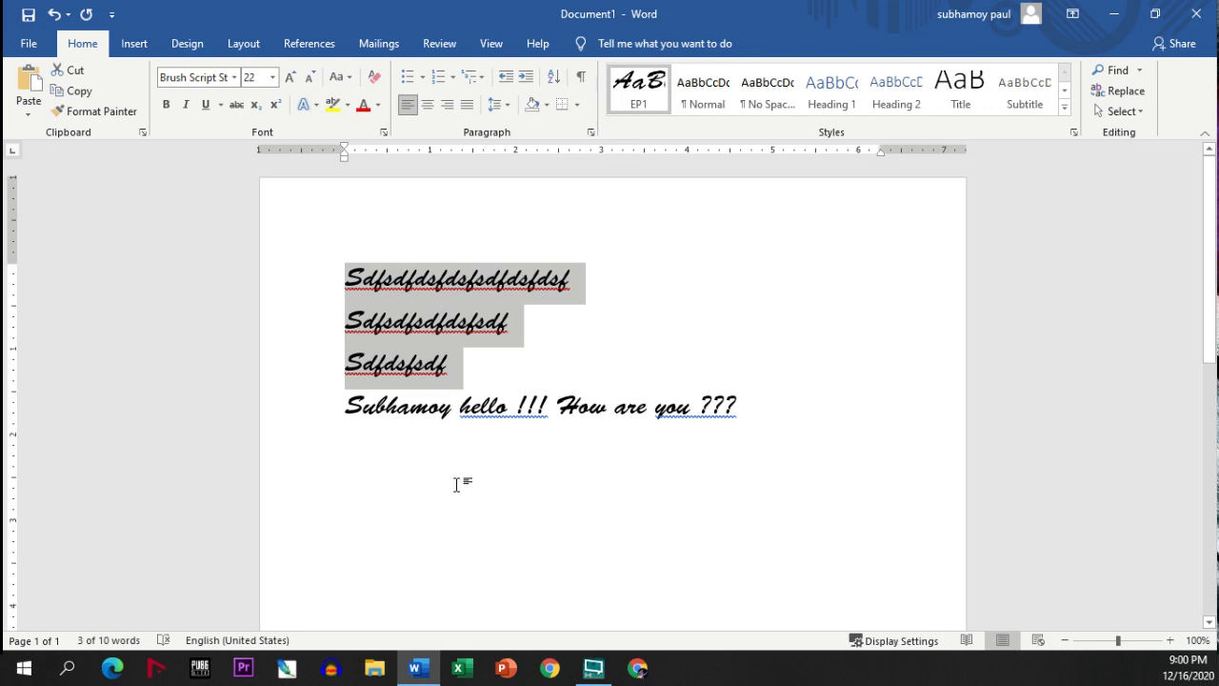
{"action": "triple_click", "coordinate": [264, 253]}
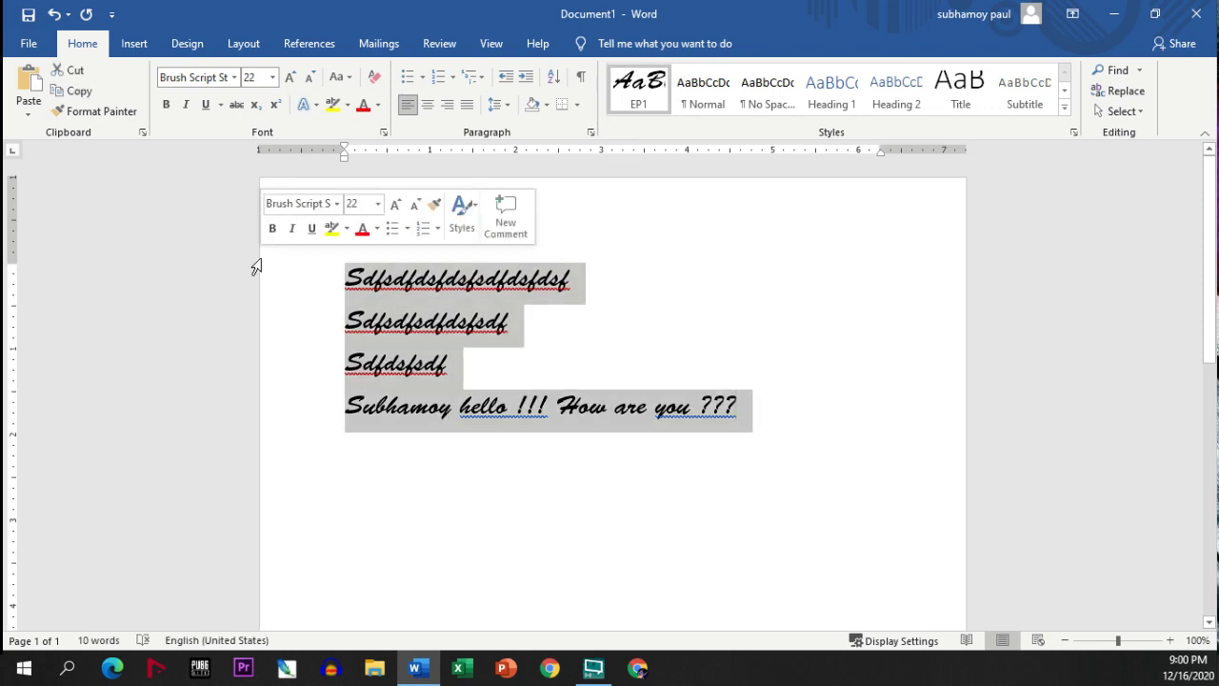
{"action": "key", "text": "Delete"}
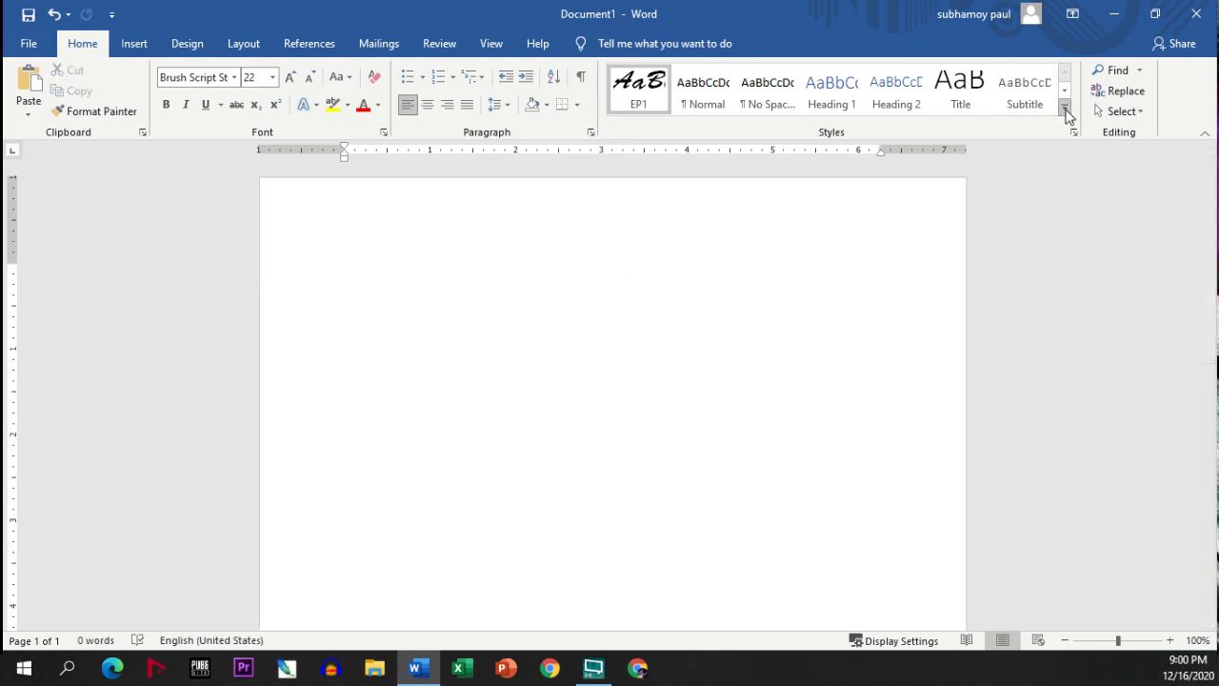
Step: Type 'Hello !!' in Heading 1 and Heading 2, and 'Hello' in Heading 3
{"action": "left_click", "coordinate": [1065, 110]}
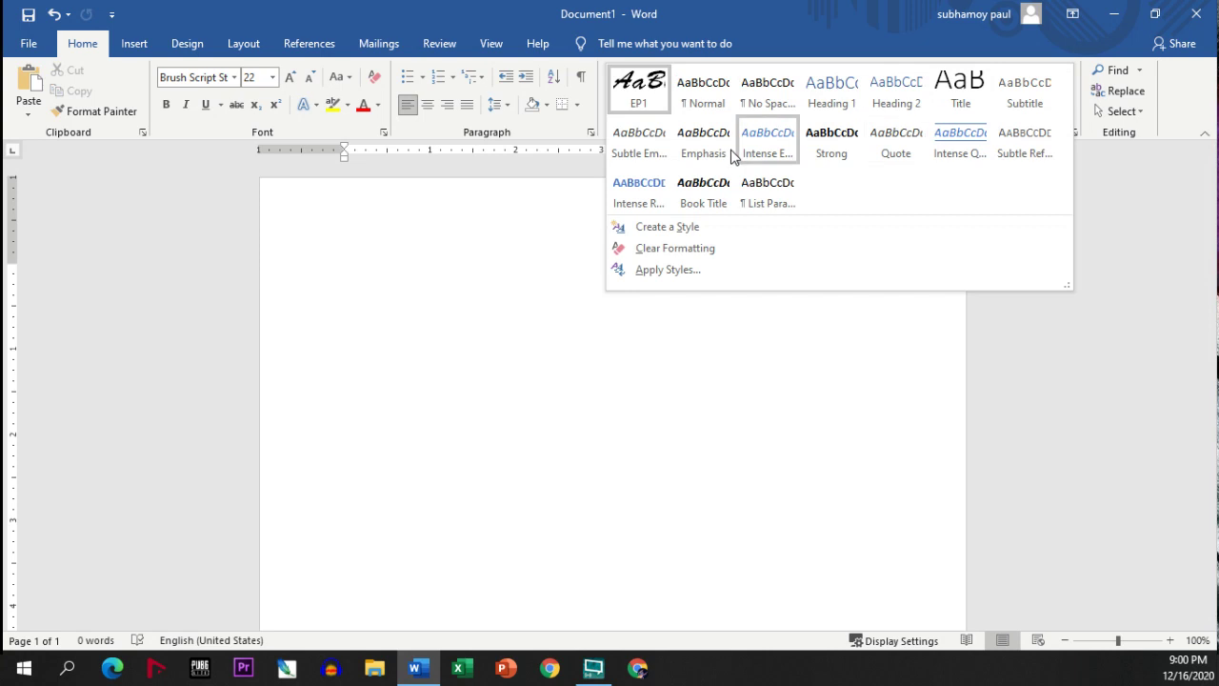
{"action": "left_click", "coordinate": [840, 96]}
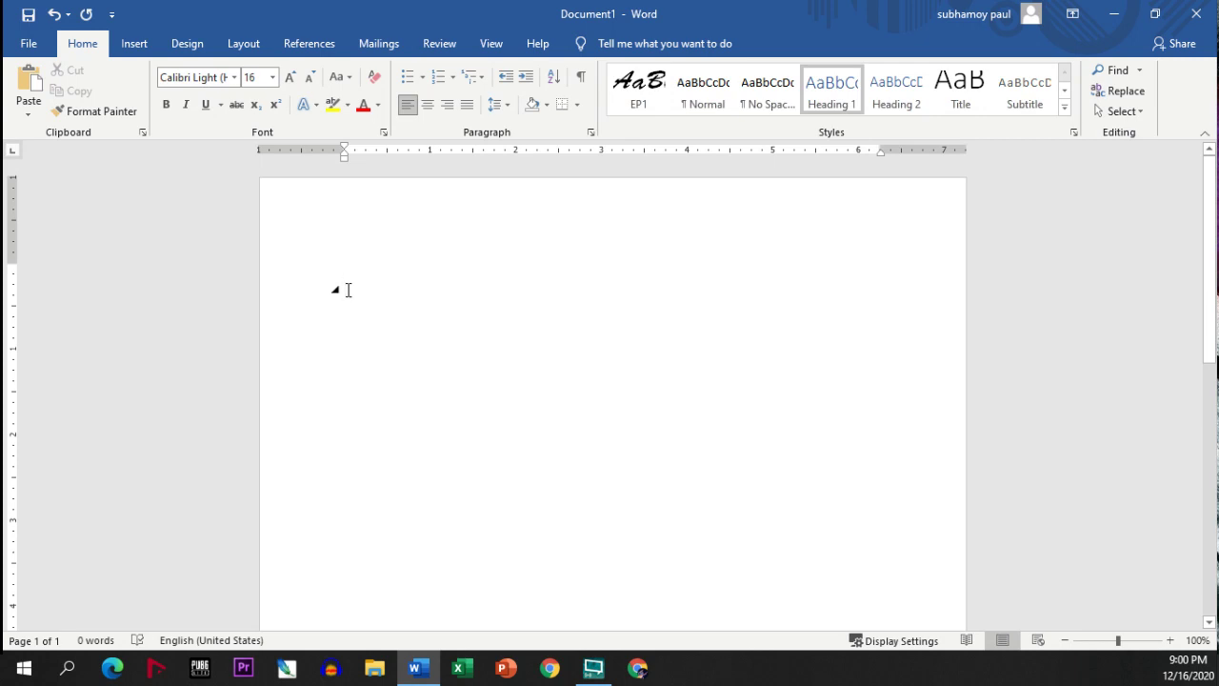
{"action": "type", "text": "Hello"}
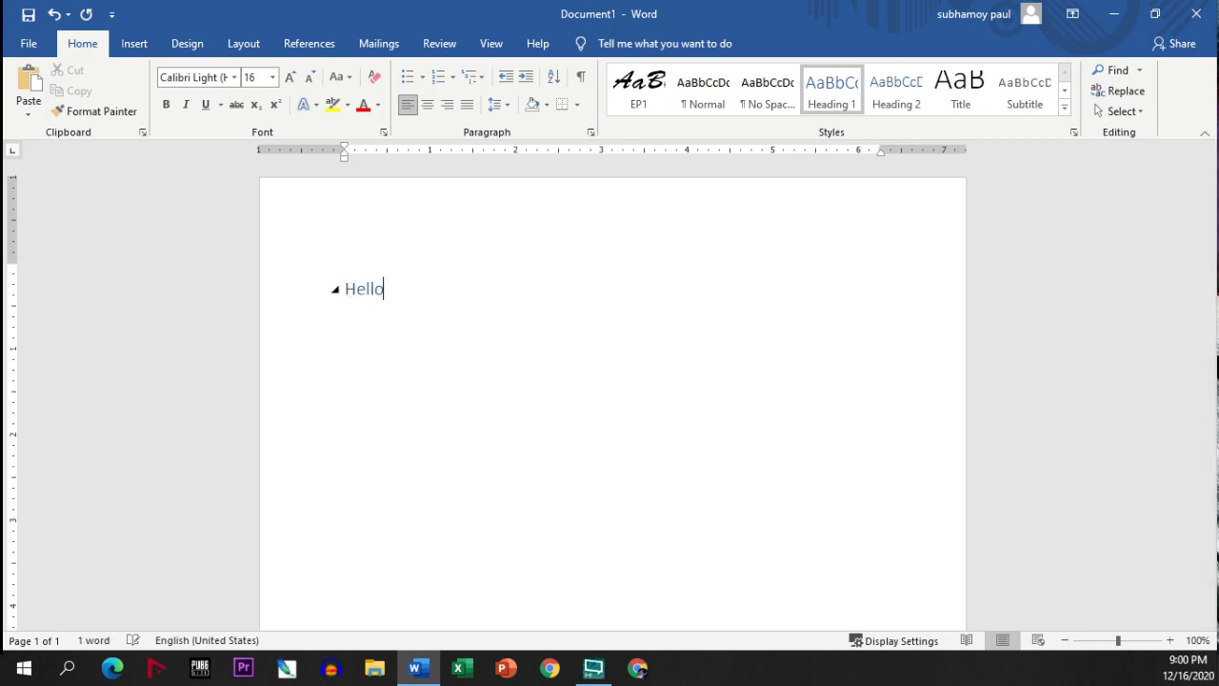
{"action": "type", "text": " !!"}
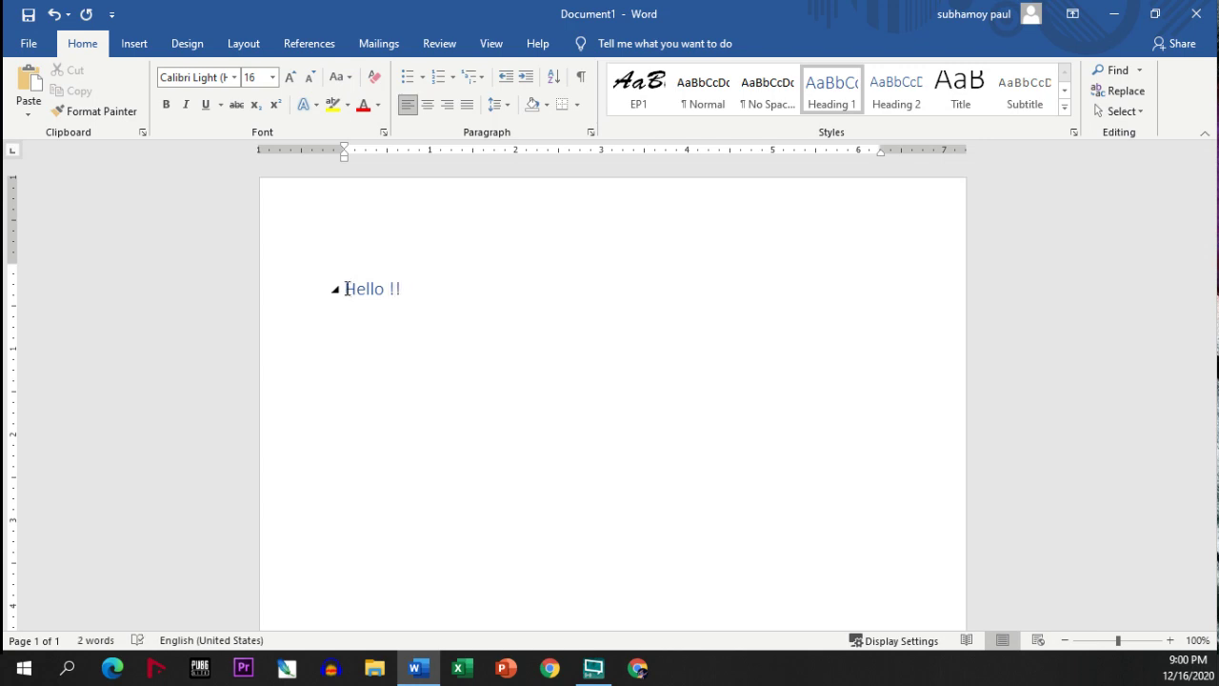
{"action": "key", "text": "Return"}
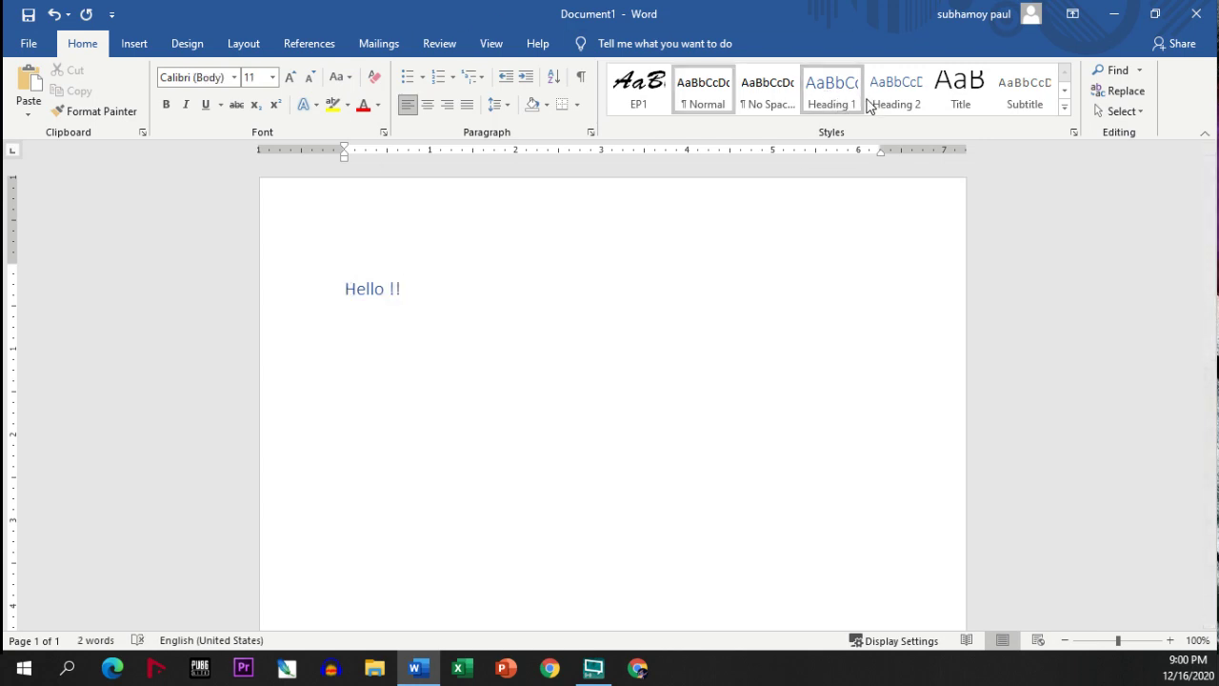
{"action": "left_click", "coordinate": [901, 91]}
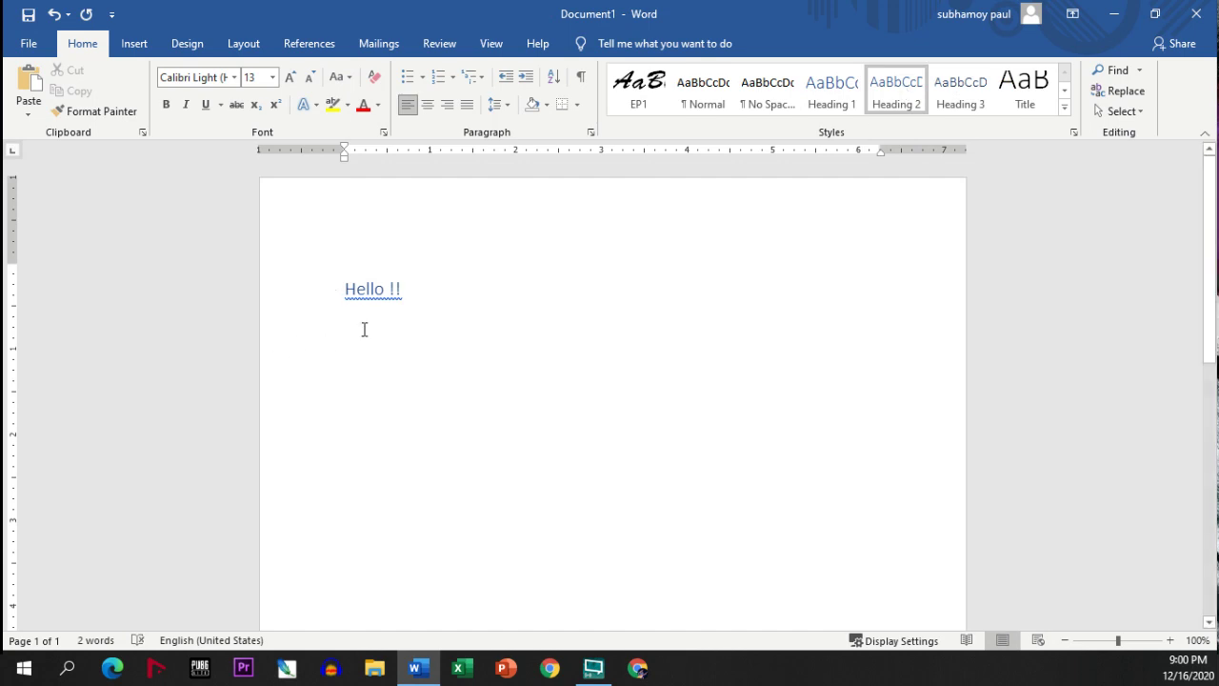
{"action": "type", "text": "He"}
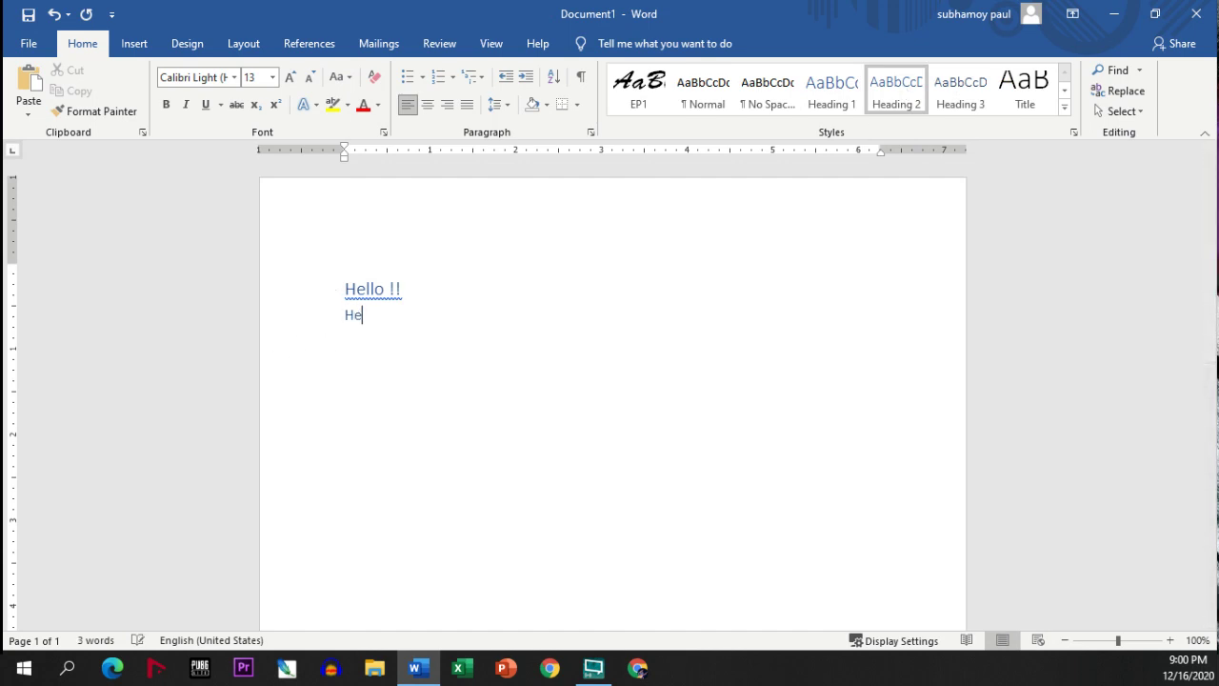
{"action": "type", "text": "llo !!"}
{"action": "key", "text": "Return"}
{"action": "left_click", "coordinate": [975, 101]}
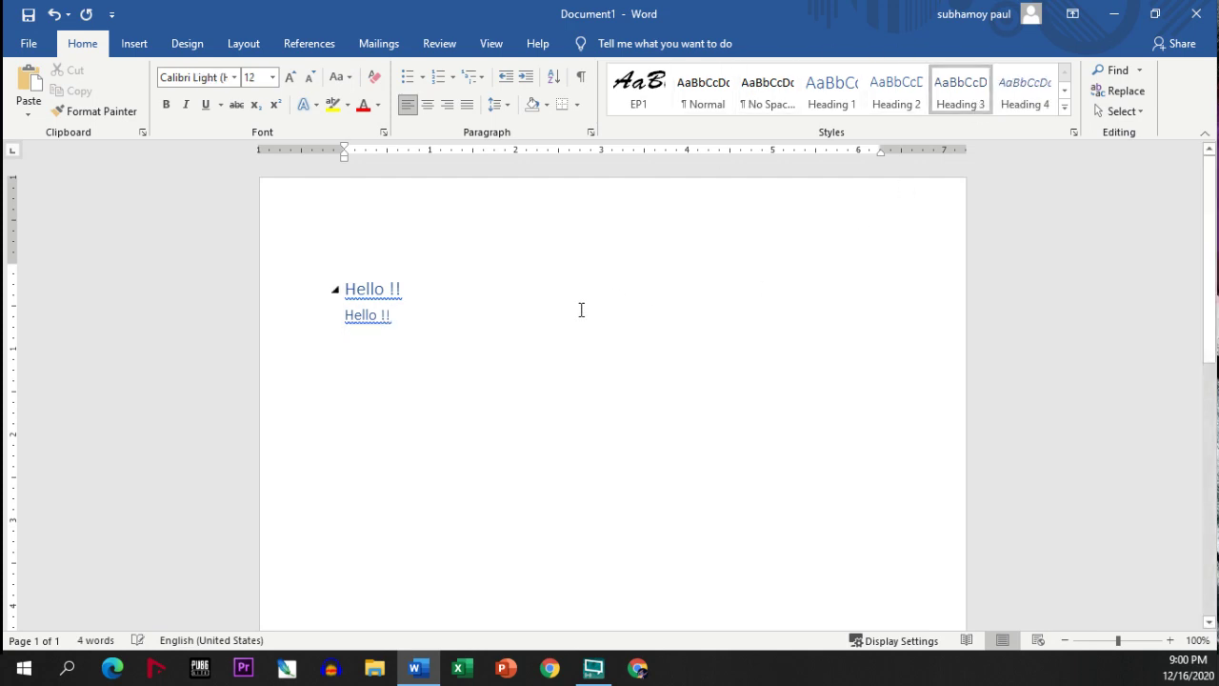
{"action": "type", "text": "Hello !!"}
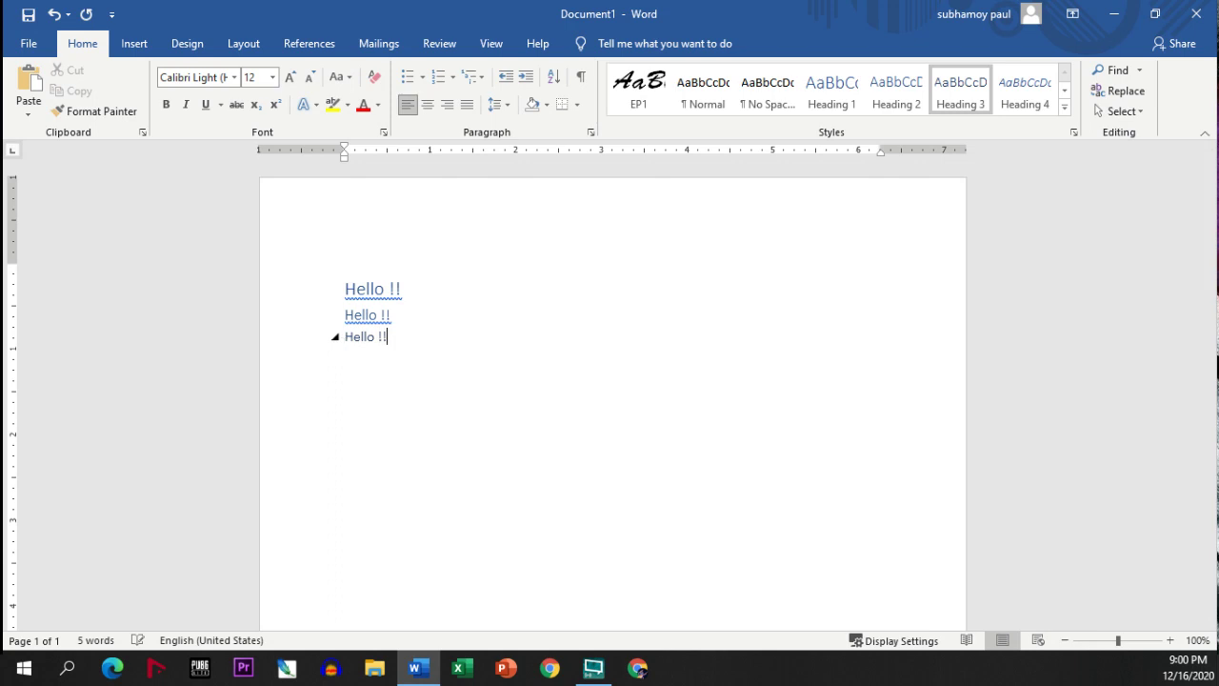
{"action": "key", "text": "Return"}
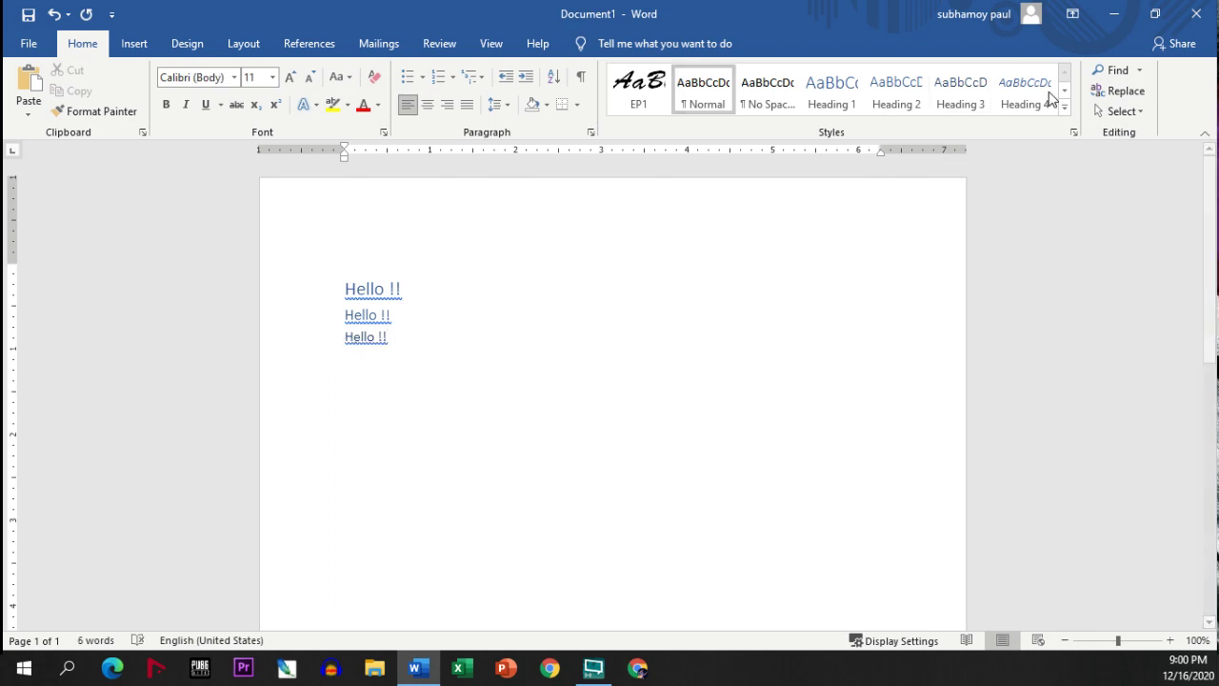
Step: Add 'Hello !!' in Heading 4 and 'Hello !' in Heading 5, then start a Heading 6 line
{"action": "left_click", "coordinate": [1025, 112]}
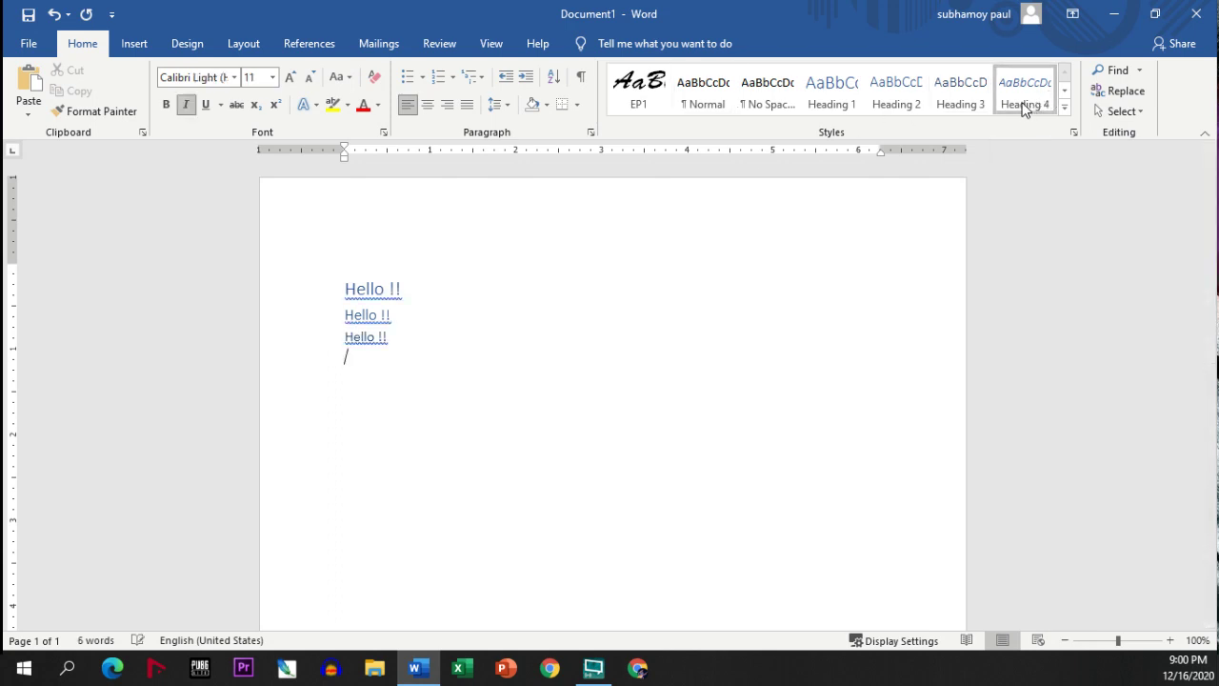
{"action": "type", "text": "Hello !!"}
{"action": "key", "text": "Return"}
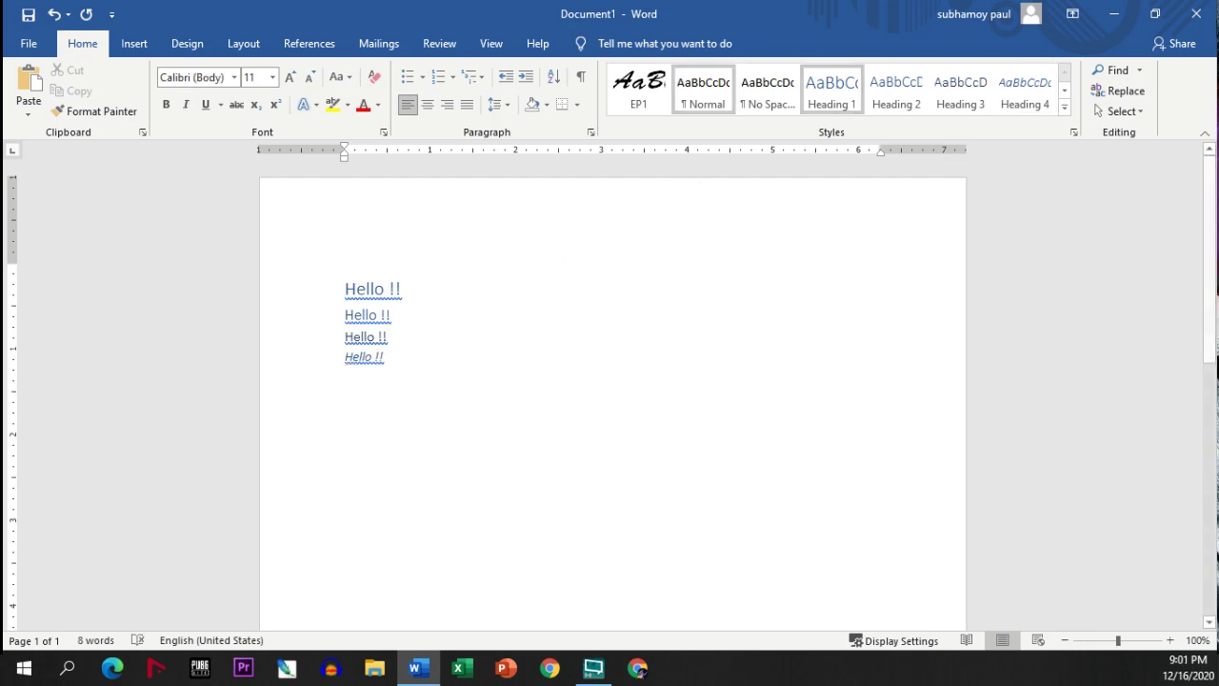
{"action": "left_click", "coordinate": [1064, 108]}
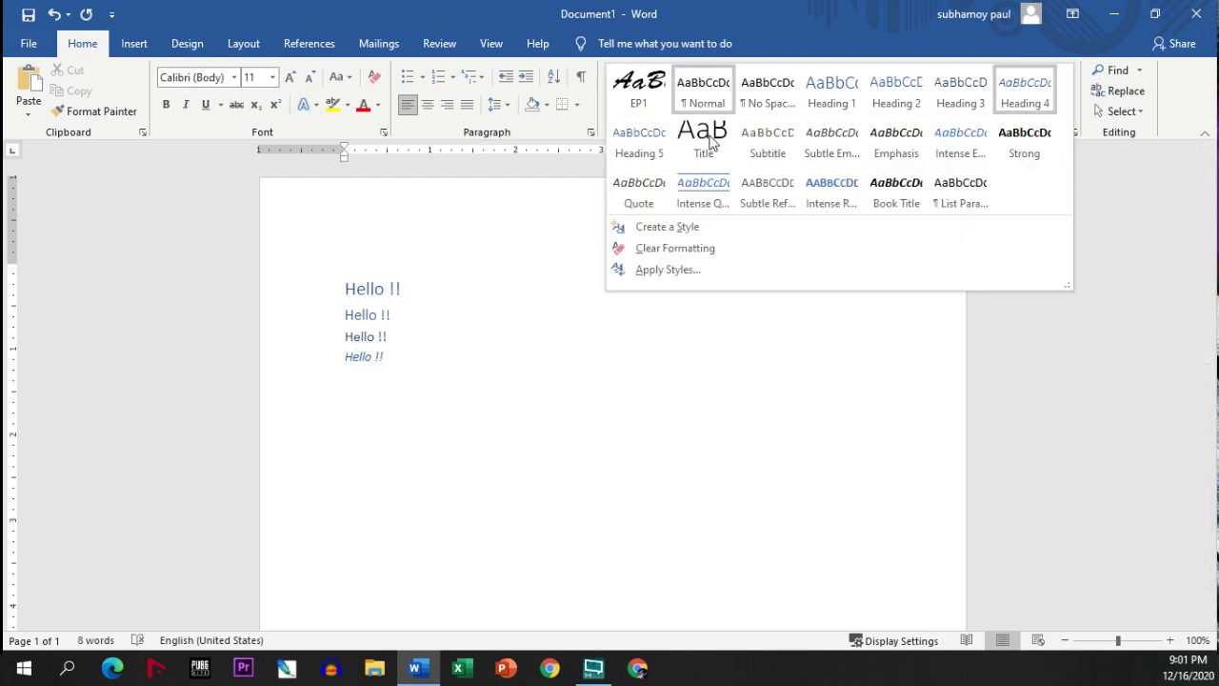
{"action": "left_click", "coordinate": [636, 136]}
{"action": "type", "text": "He"}
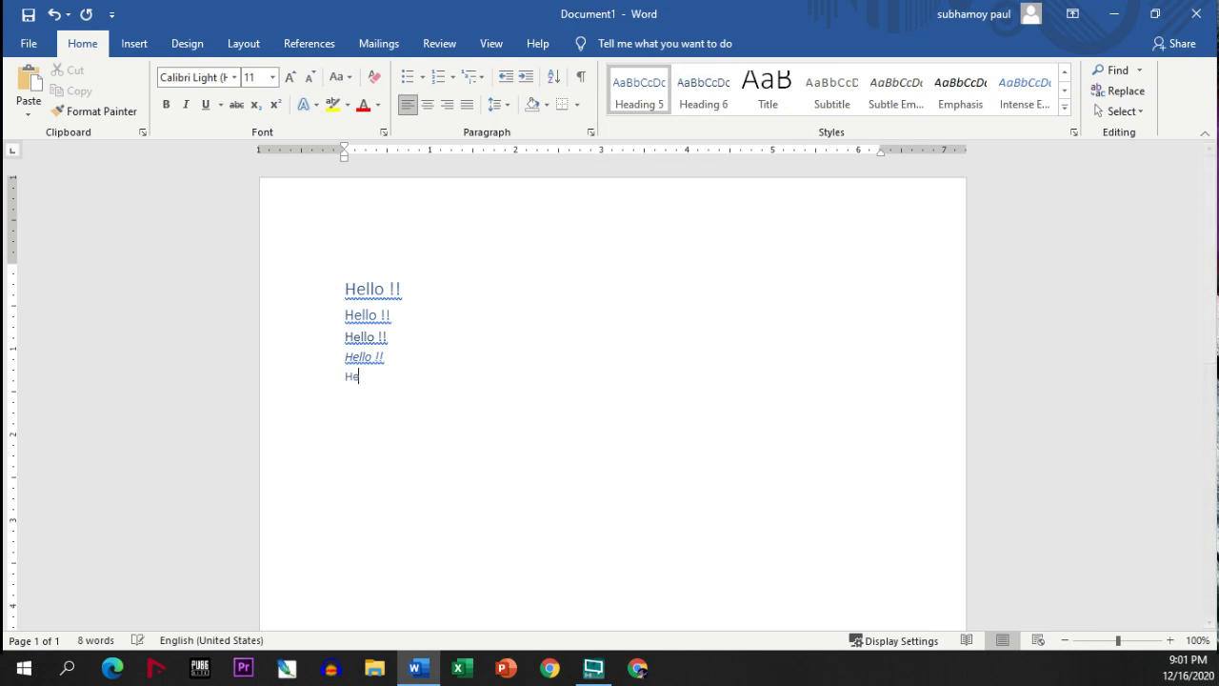
{"action": "type", "text": "llo !!"}
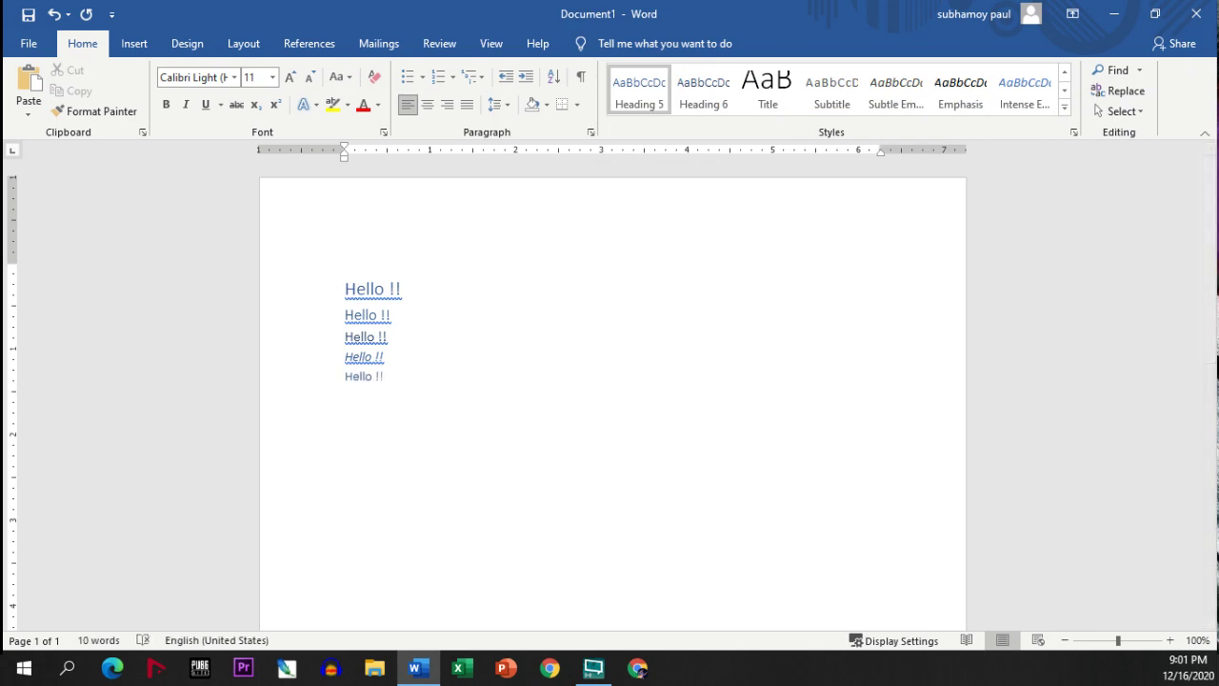
{"action": "key", "text": "Return"}
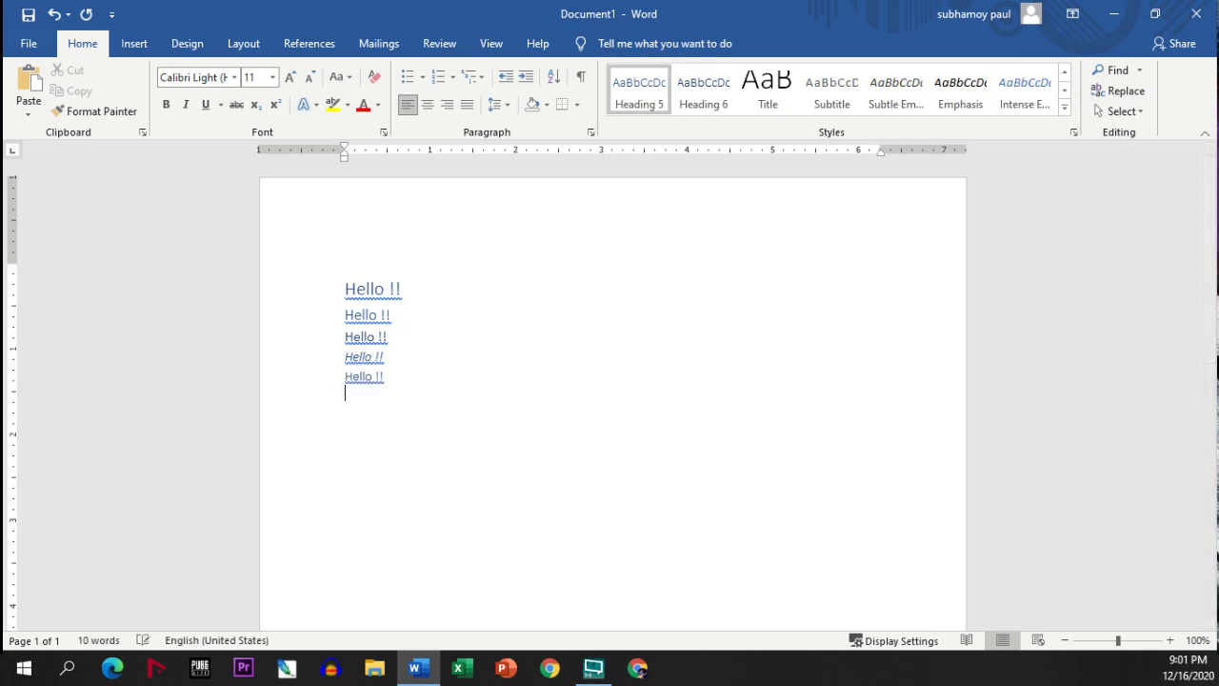
{"action": "left_click", "coordinate": [687, 98]}
{"action": "type", "text": "Hello!!"}
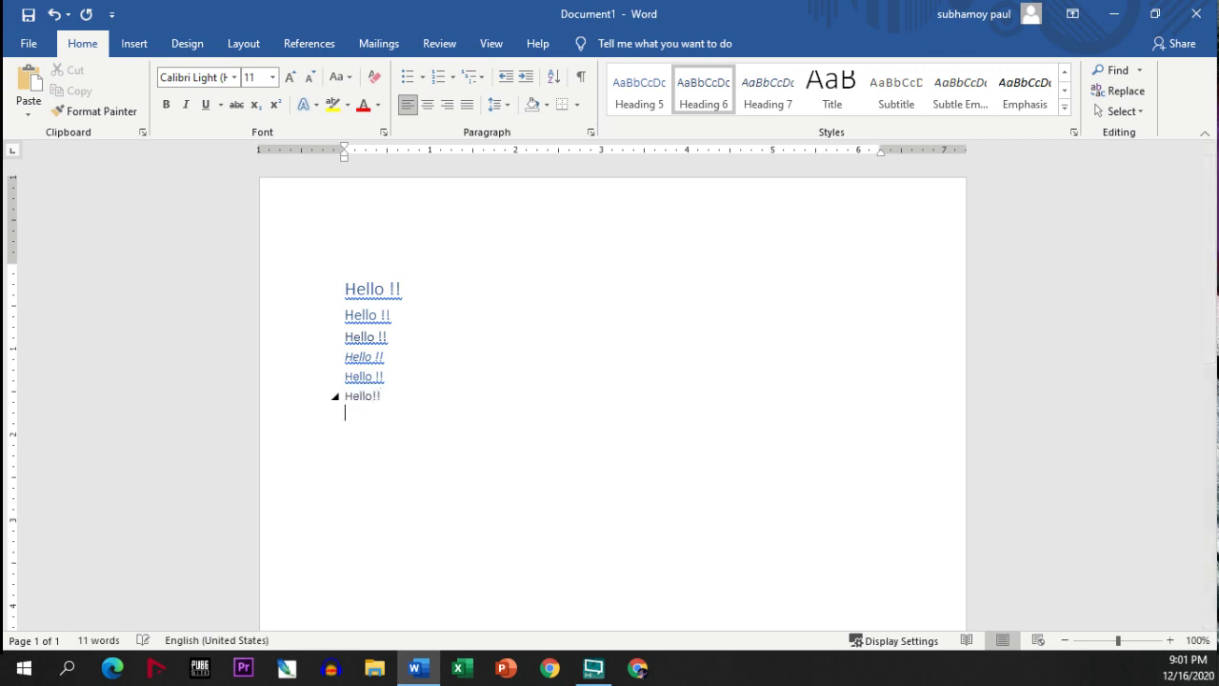
Step: Add 'Hello!!' in Heading 7, then 'Hello!' in Heading 8 and Heading 9
{"action": "left_click", "coordinate": [767, 90]}
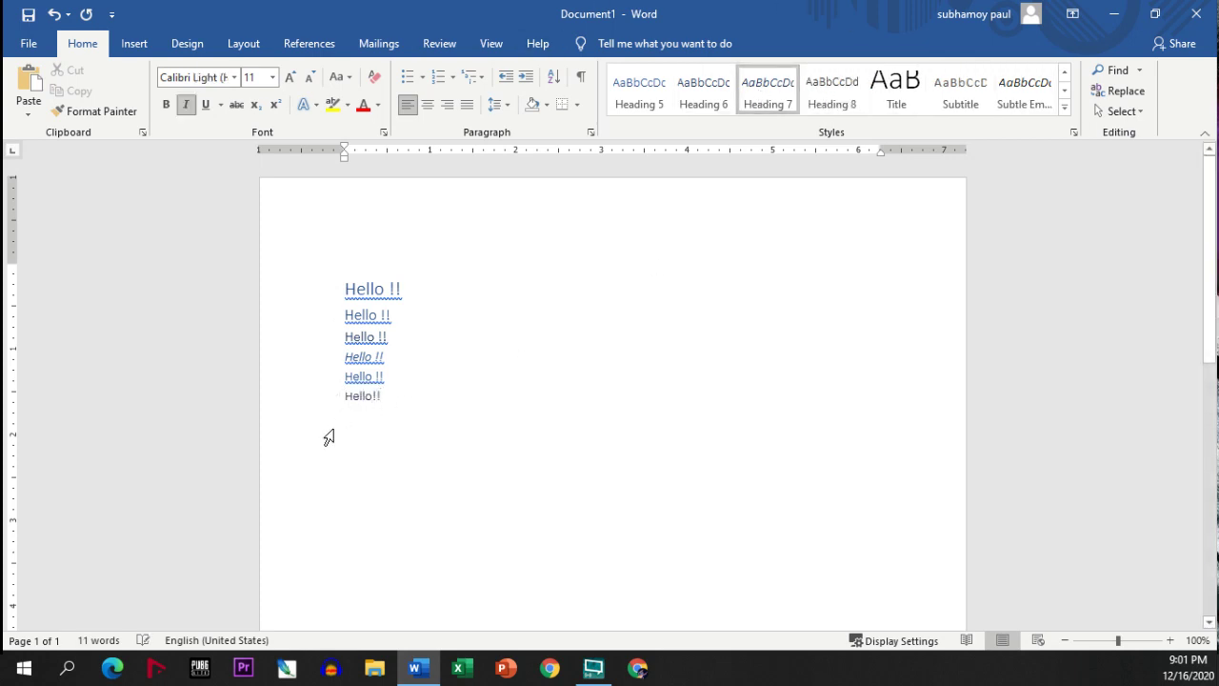
{"action": "type", "text": "Hello!!"}
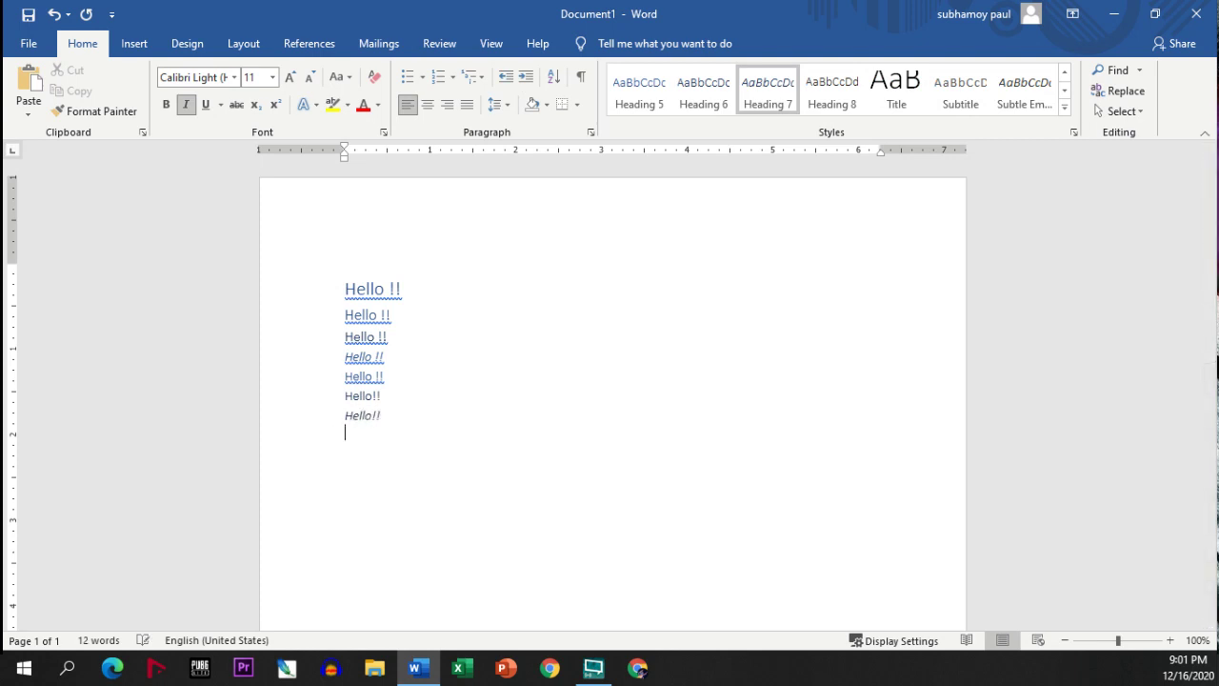
{"action": "left_click", "coordinate": [832, 90]}
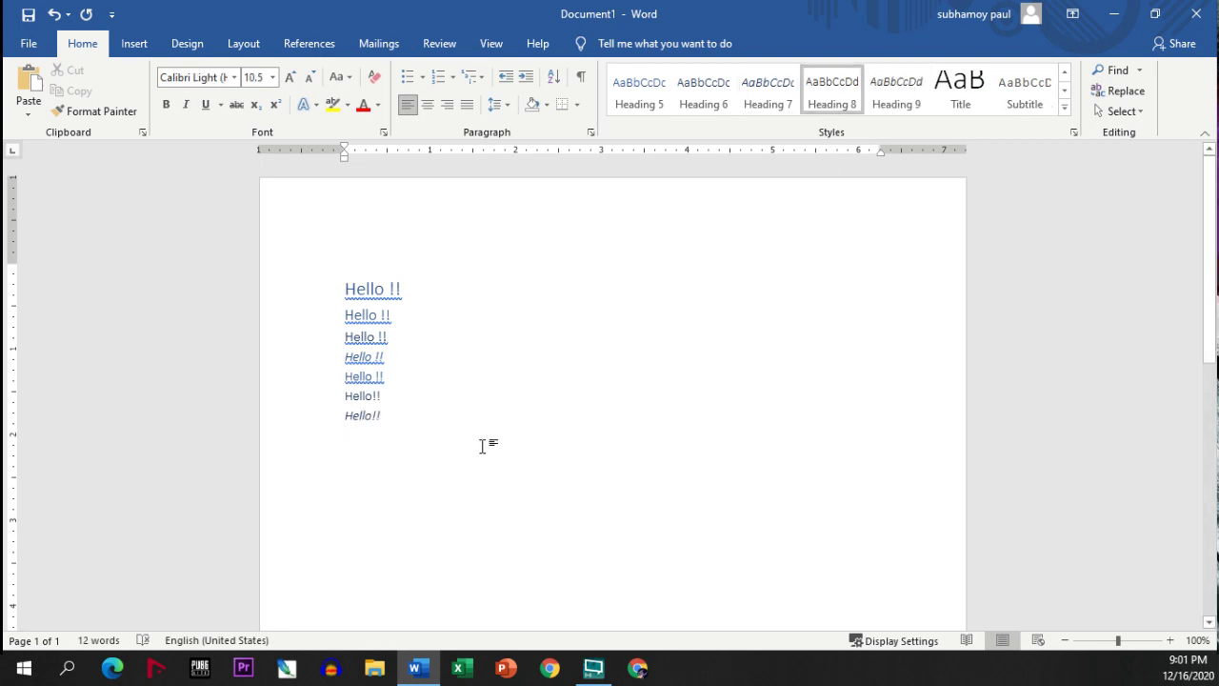
{"action": "type", "text": "Hello!"}
{"action": "key", "text": "Return"}
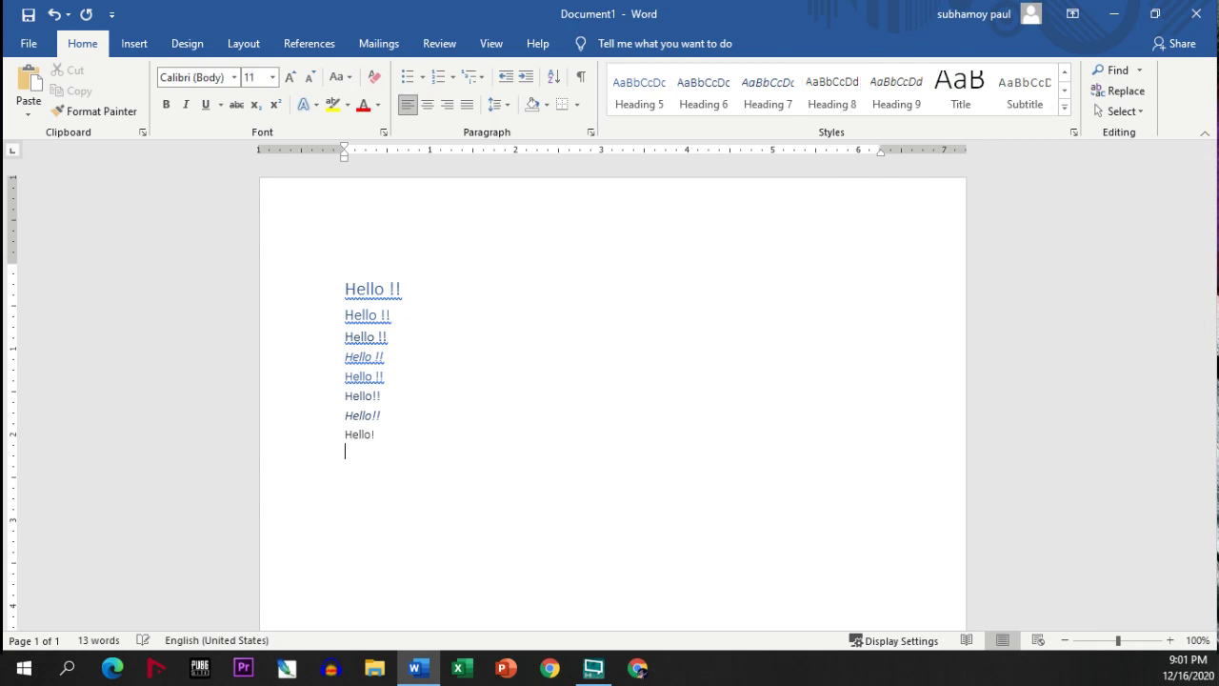
{"action": "left_click", "coordinate": [897, 91]}
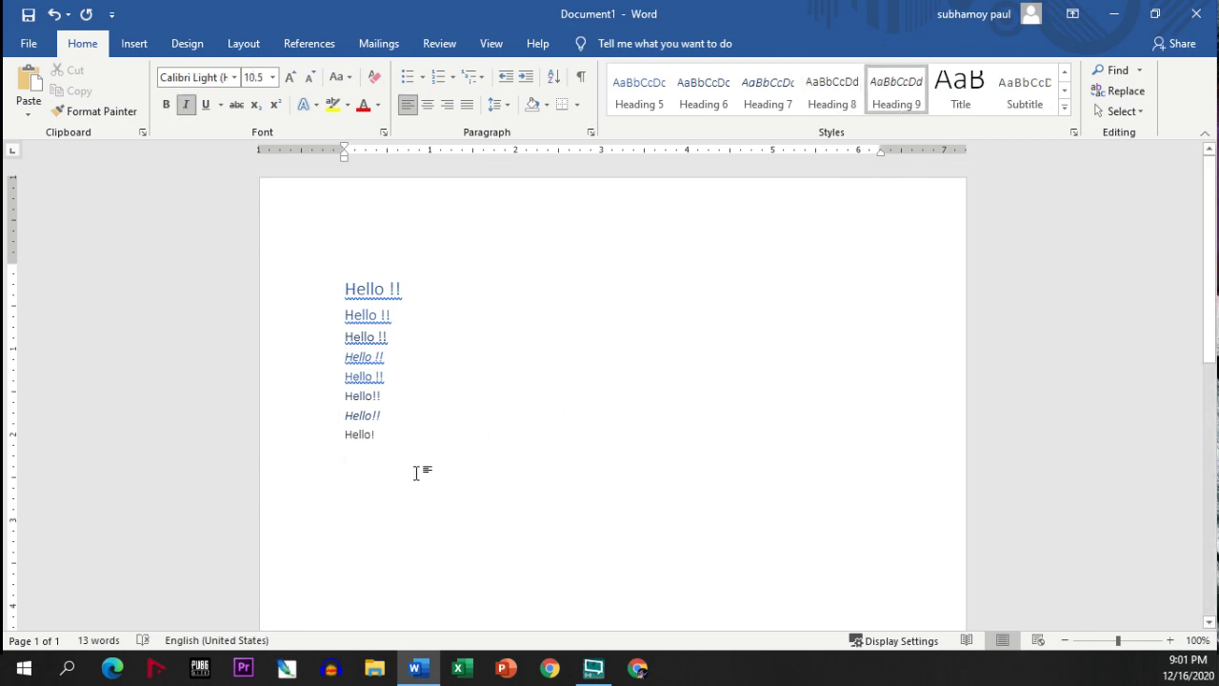
{"action": "type", "text": "Hello!"}
{"action": "key", "text": "Return"}
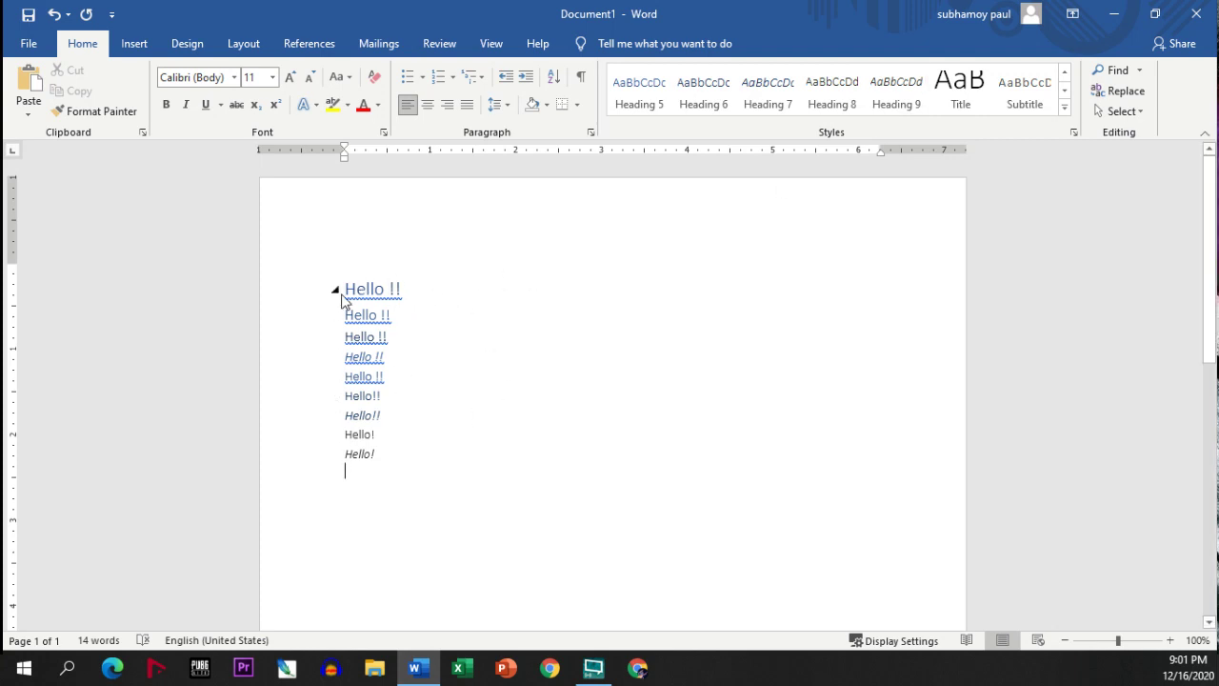
Step: Try selecting individual Hello lines and the whole document, then deselect
{"action": "left_click_drag", "start_coordinate": [340, 304], "coordinate": [435, 292]}
{"action": "left_click", "coordinate": [435, 306]}
{"action": "left_click_drag", "start_coordinate": [351, 438], "coordinate": [386, 386]}
{"action": "left_click_drag", "start_coordinate": [391, 358], "coordinate": [345, 357]}
{"action": "left_click_drag", "start_coordinate": [393, 415], "coordinate": [345, 416]}
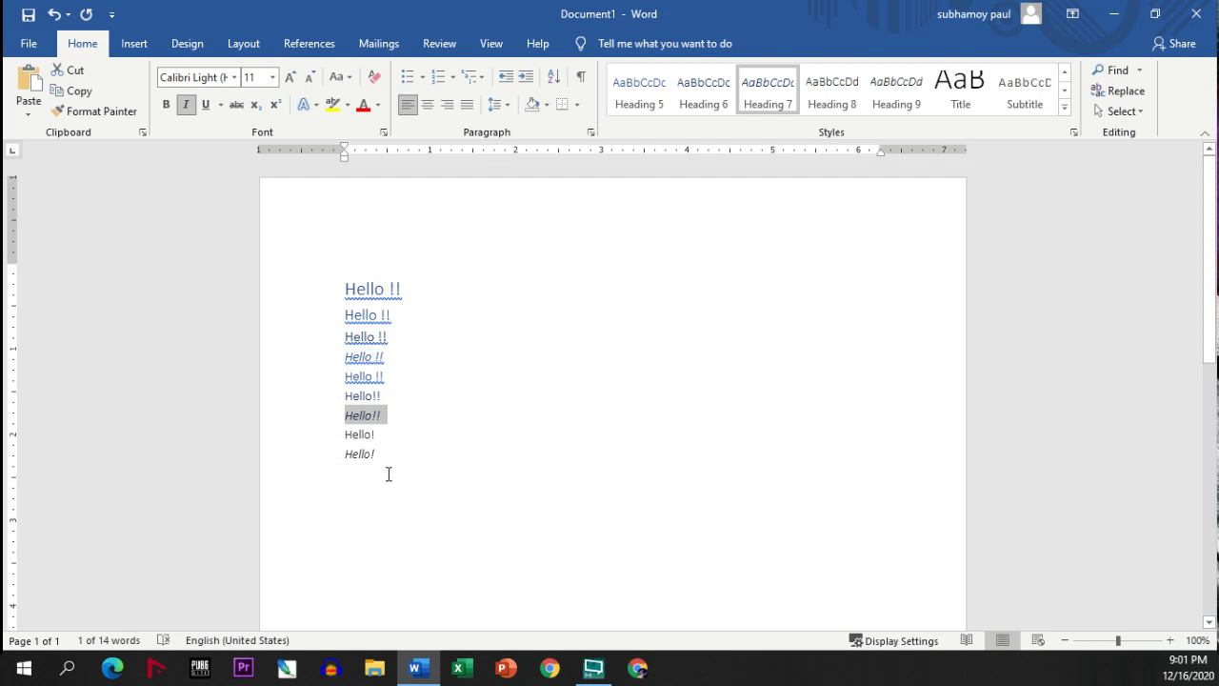
{"action": "key", "text": "ctrl+a"}
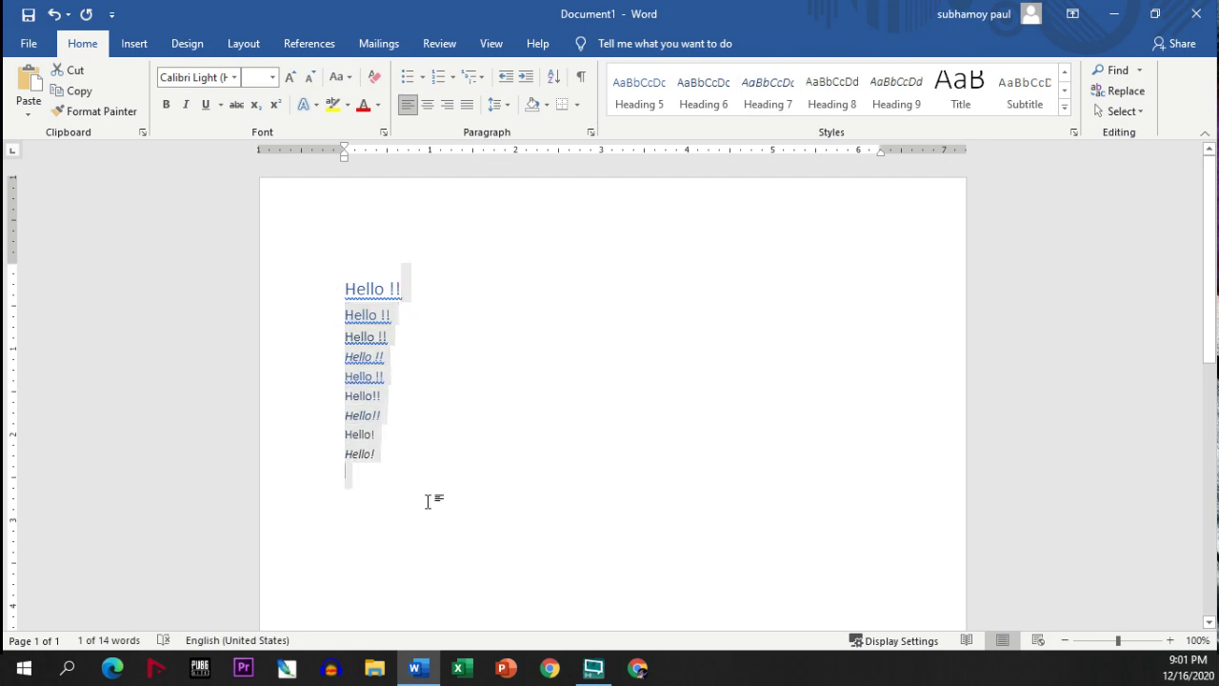
{"action": "left_click", "coordinate": [428, 502]}
Step: Select all nine Hello lines and expand the full Styles gallery
{"action": "left_click_drag", "start_coordinate": [334, 286], "coordinate": [335, 454]}
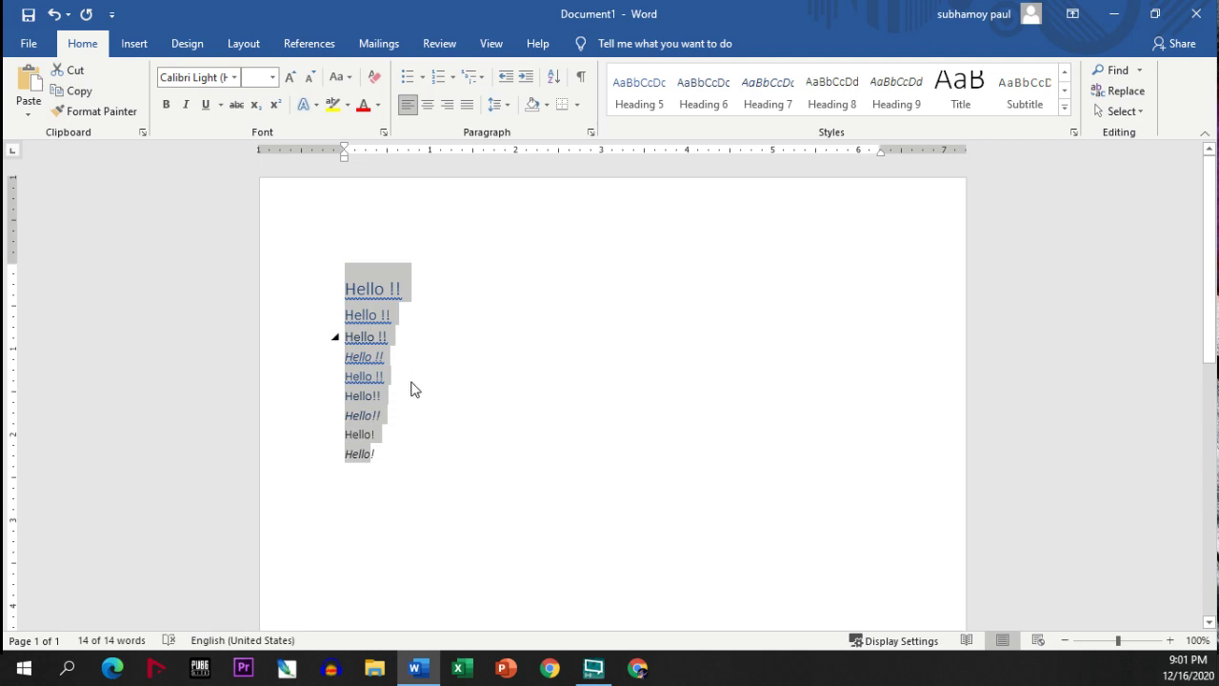
{"action": "left_click", "coordinate": [419, 416]}
{"action": "left_click_drag", "start_coordinate": [416, 468], "coordinate": [280, 218]}
{"action": "left_click", "coordinate": [1066, 111]}
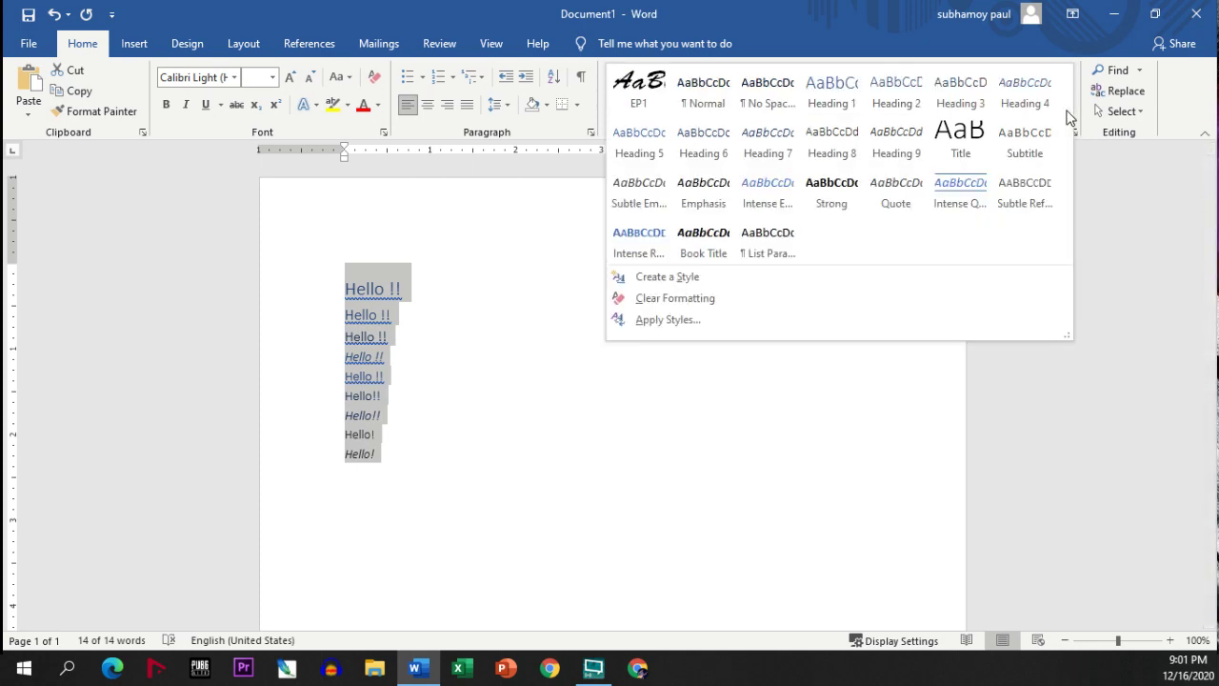
Step: Apply EP1 to the nine Hello lines, then select and delete them all
{"action": "left_click", "coordinate": [637, 95]}
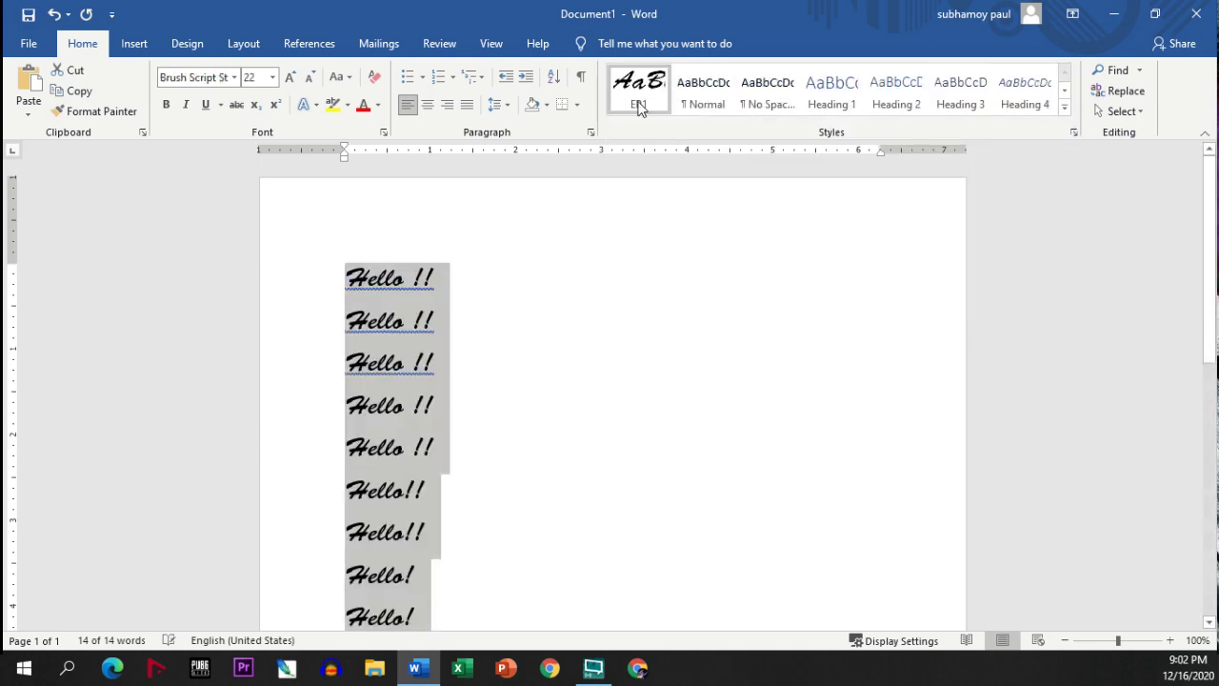
{"action": "left_click", "coordinate": [490, 341]}
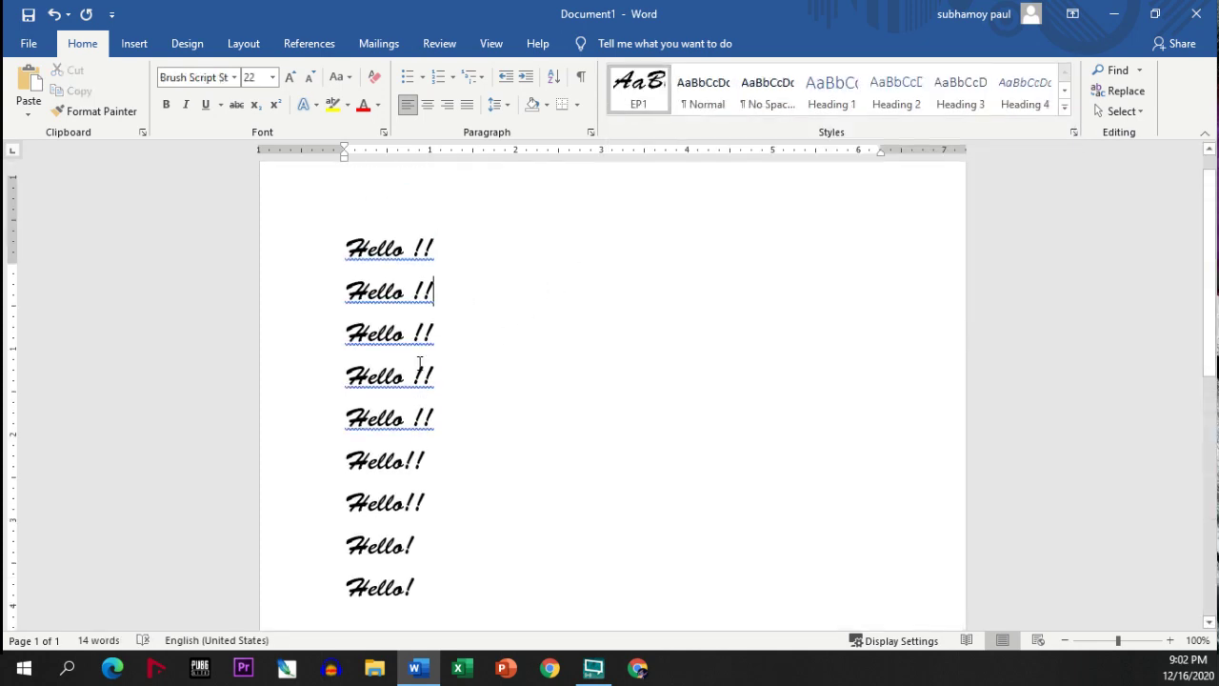
{"action": "triple_click", "coordinate": [315, 230]}
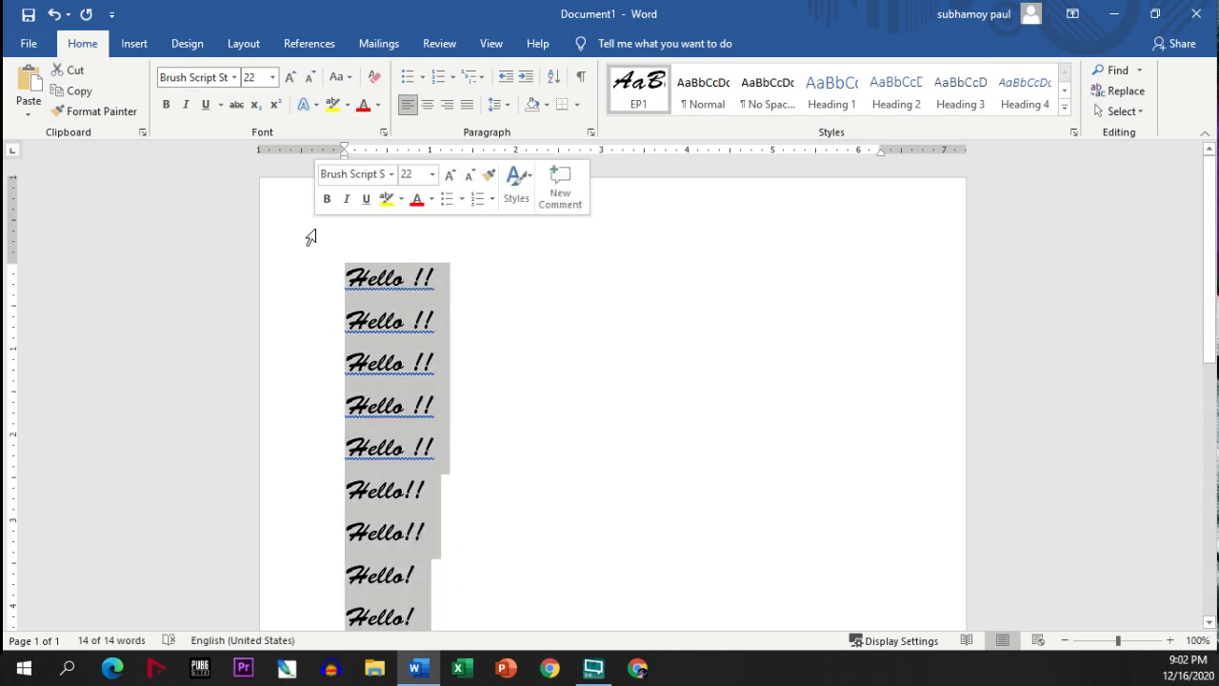
{"action": "key", "text": "Delete"}
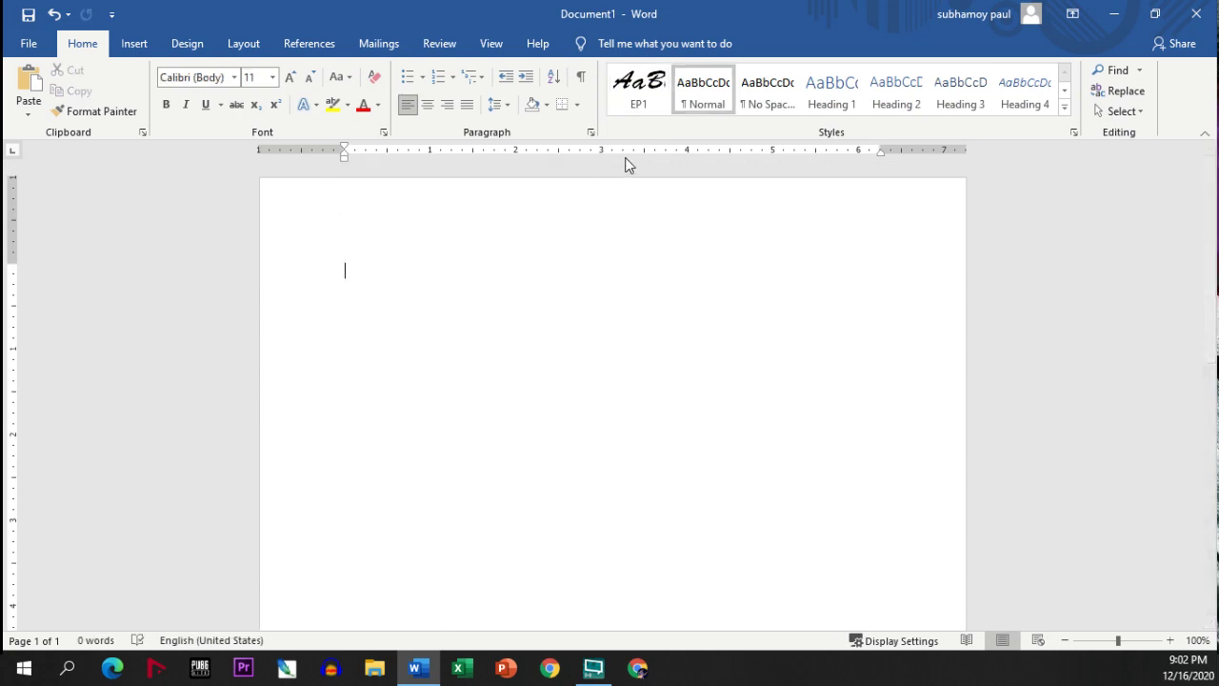
Step: Type 'hdfgdf' in EP1, highlight it yellow, then remove the highlight
{"action": "left_click", "coordinate": [643, 96]}
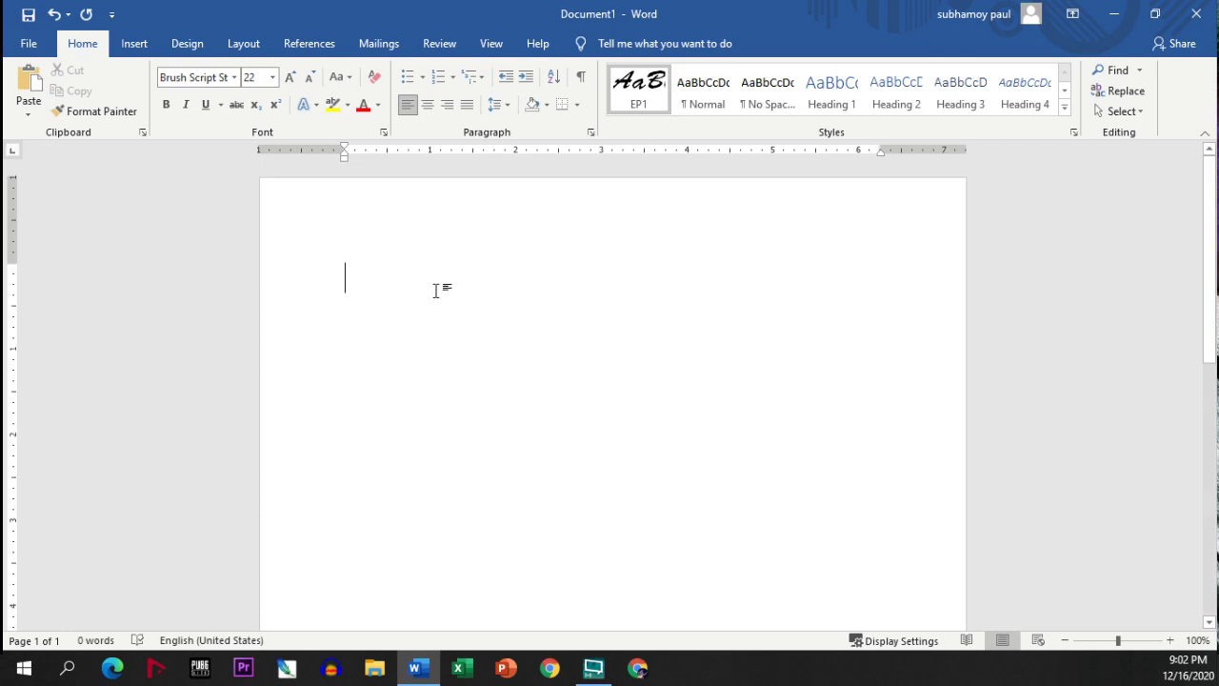
{"action": "type", "text": "hdfgdf"}
{"action": "left_click", "coordinate": [316, 289]}
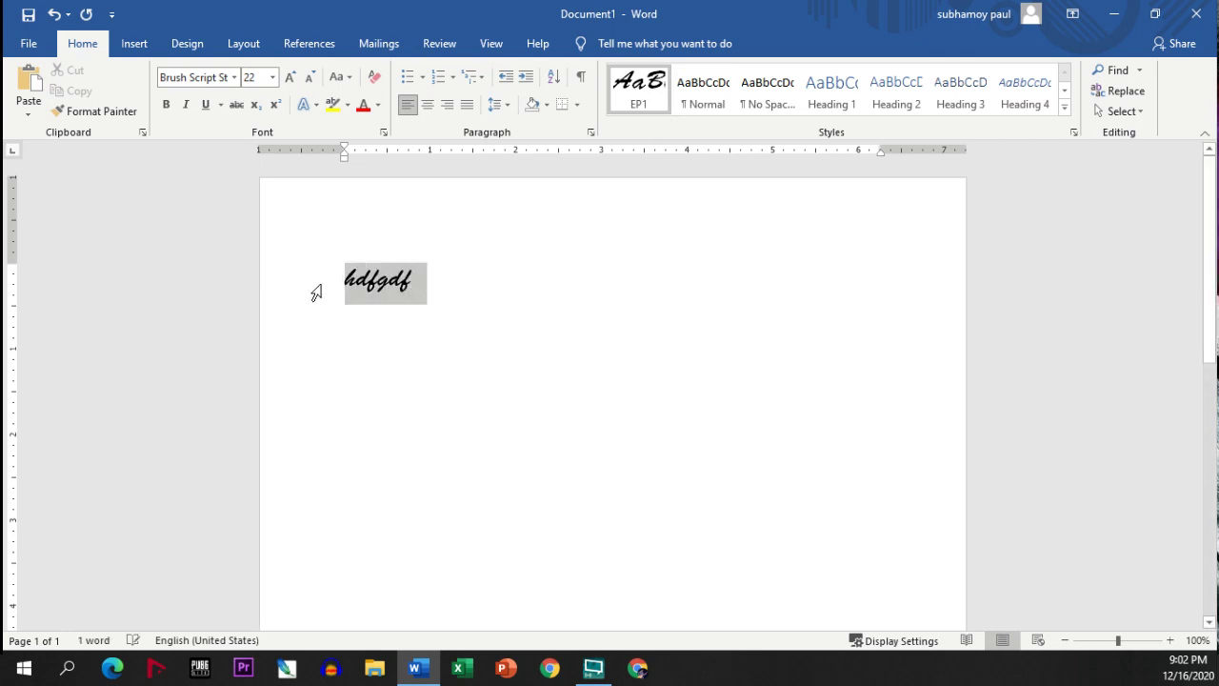
{"action": "left_click", "coordinate": [347, 104]}
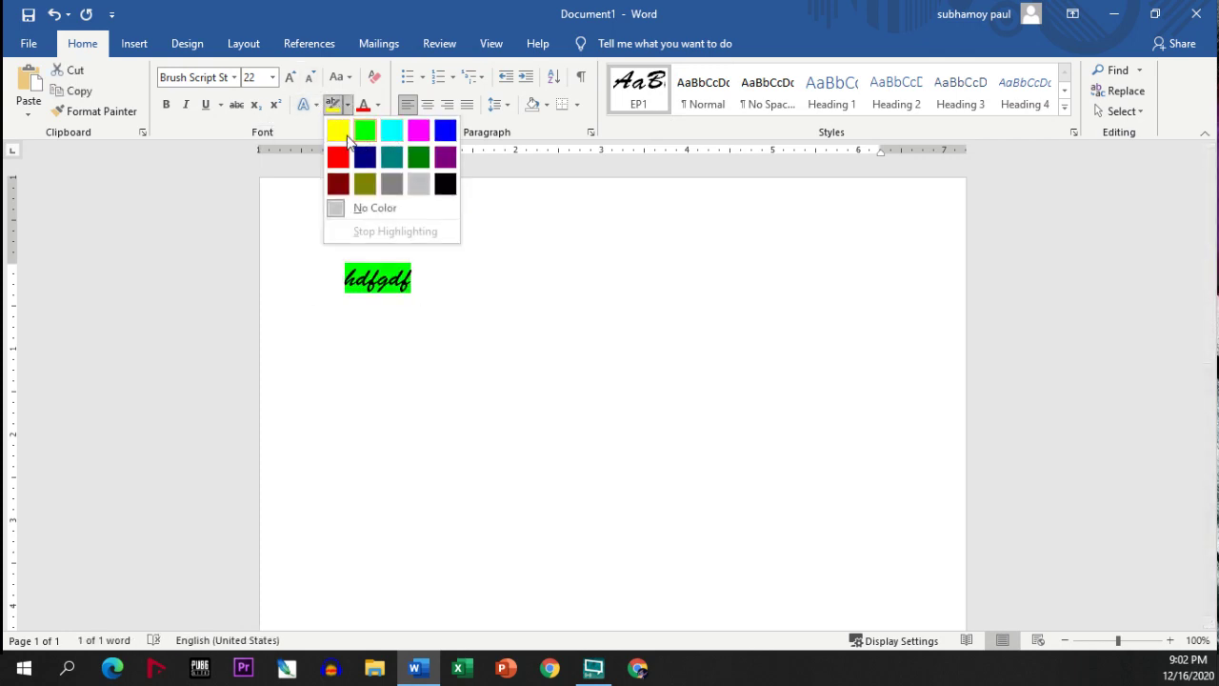
{"action": "left_click", "coordinate": [338, 131]}
{"action": "left_click", "coordinate": [443, 287]}
{"action": "left_click", "coordinate": [322, 288]}
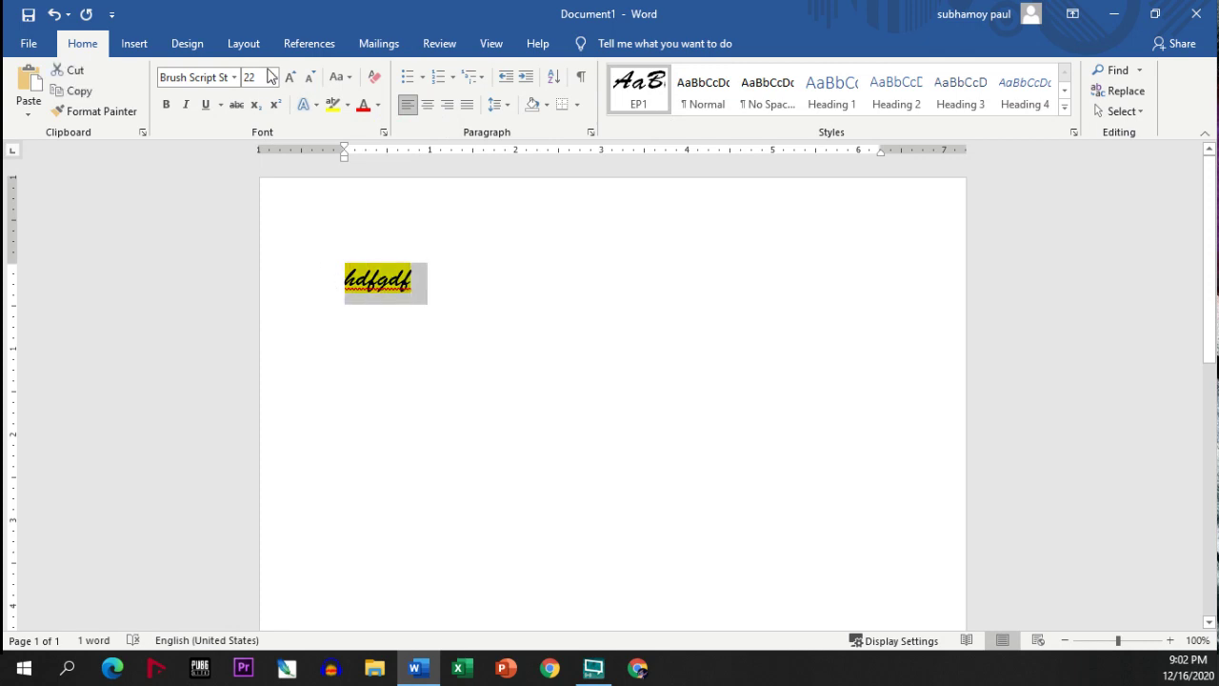
{"action": "left_click", "coordinate": [333, 104]}
Step: Apply a glow text effect to 'hdfgdf'
{"action": "left_click", "coordinate": [316, 104]}
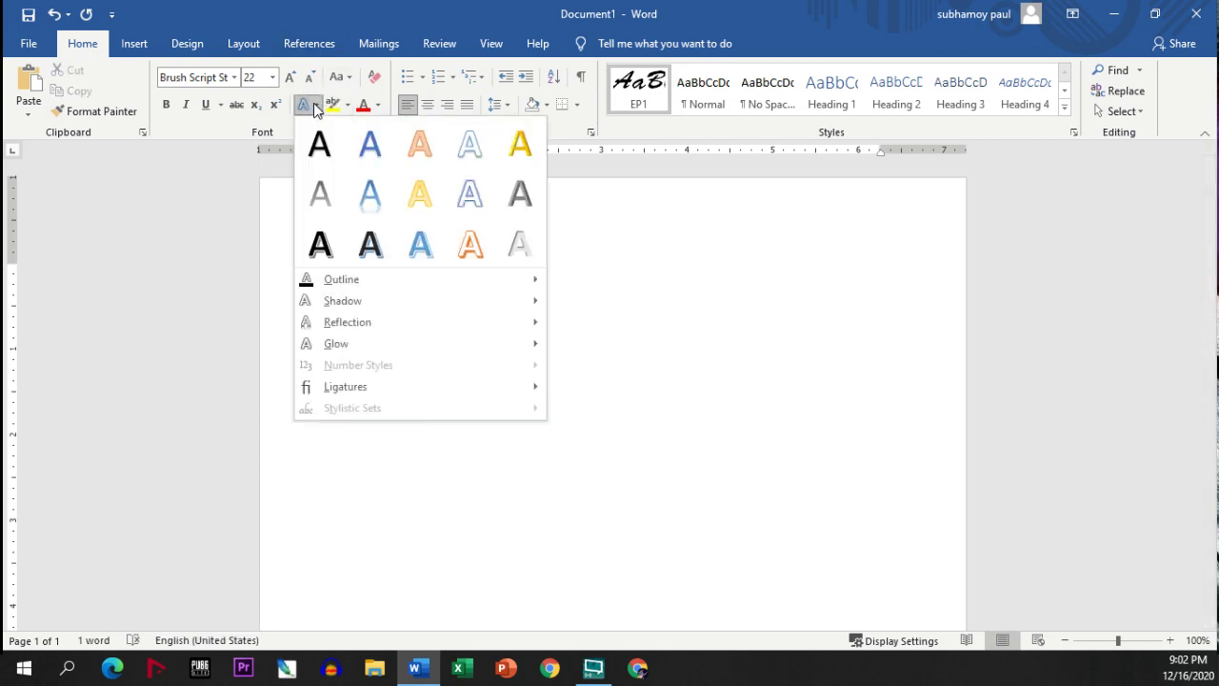
{"action": "mouse_move", "coordinate": [481, 332]}
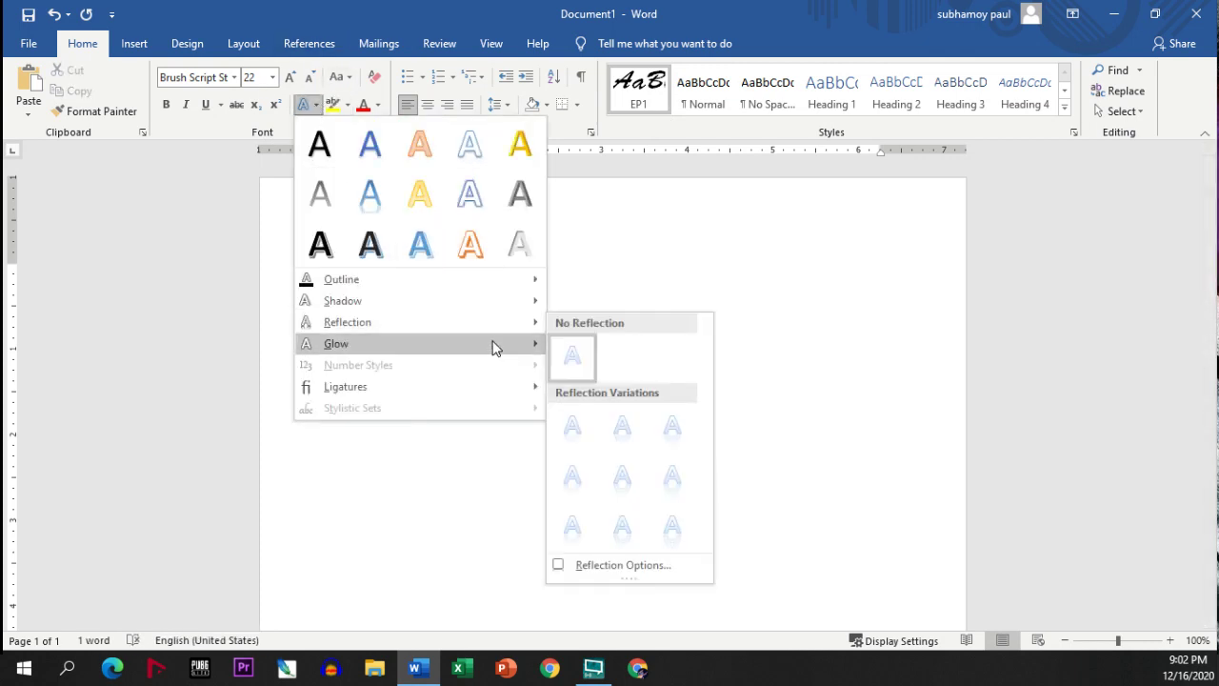
{"action": "left_click", "coordinate": [689, 483]}
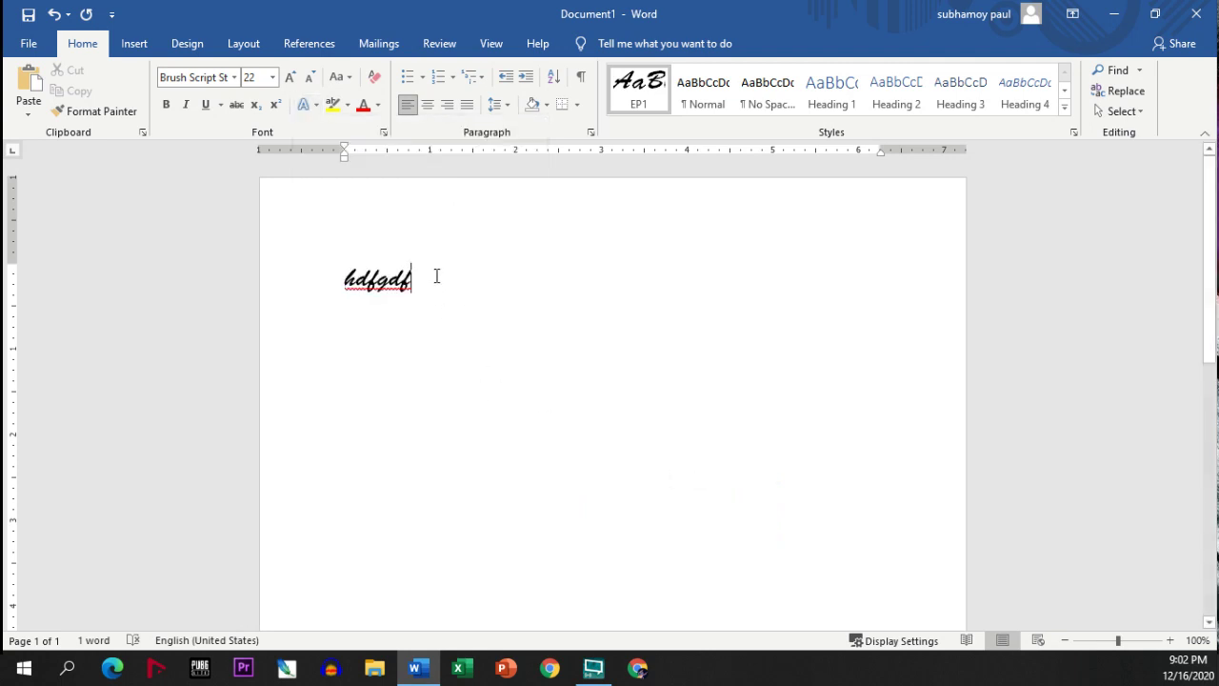
Step: Add a new line below 'hdfgdf', clear its formatting, and reapply EP1
{"action": "key", "text": "Return"}
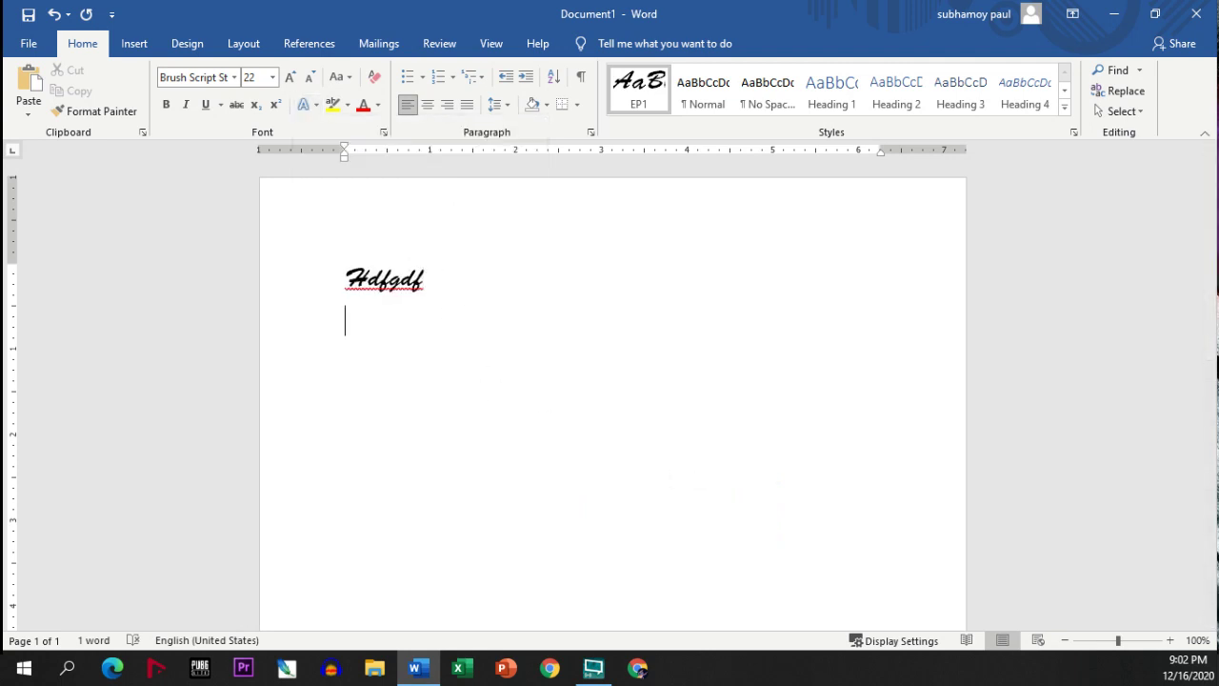
{"action": "left_click", "coordinate": [1065, 106]}
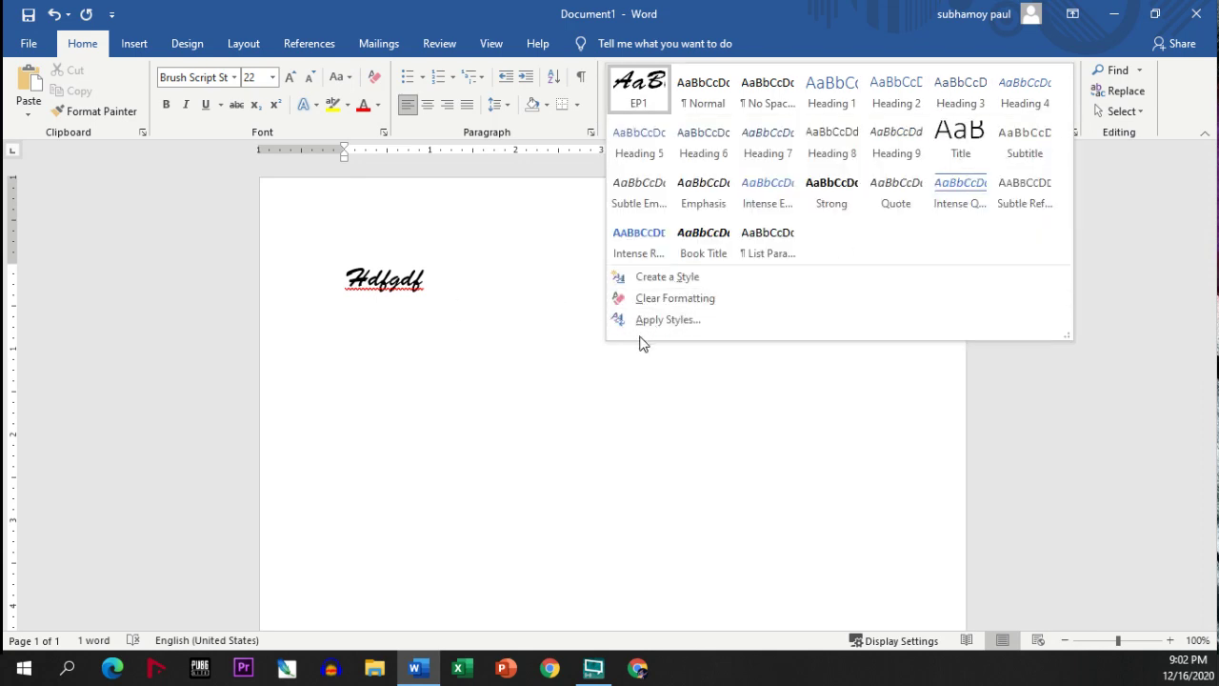
{"action": "left_click", "coordinate": [680, 300]}
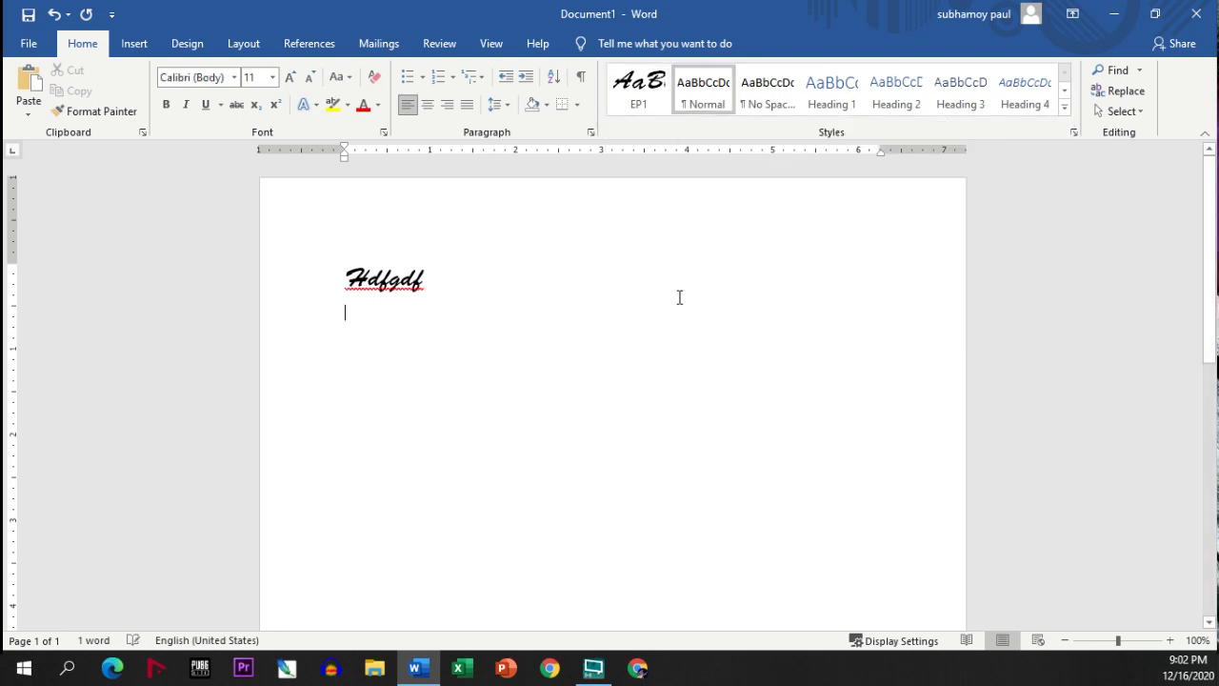
{"action": "left_click", "coordinate": [650, 100]}
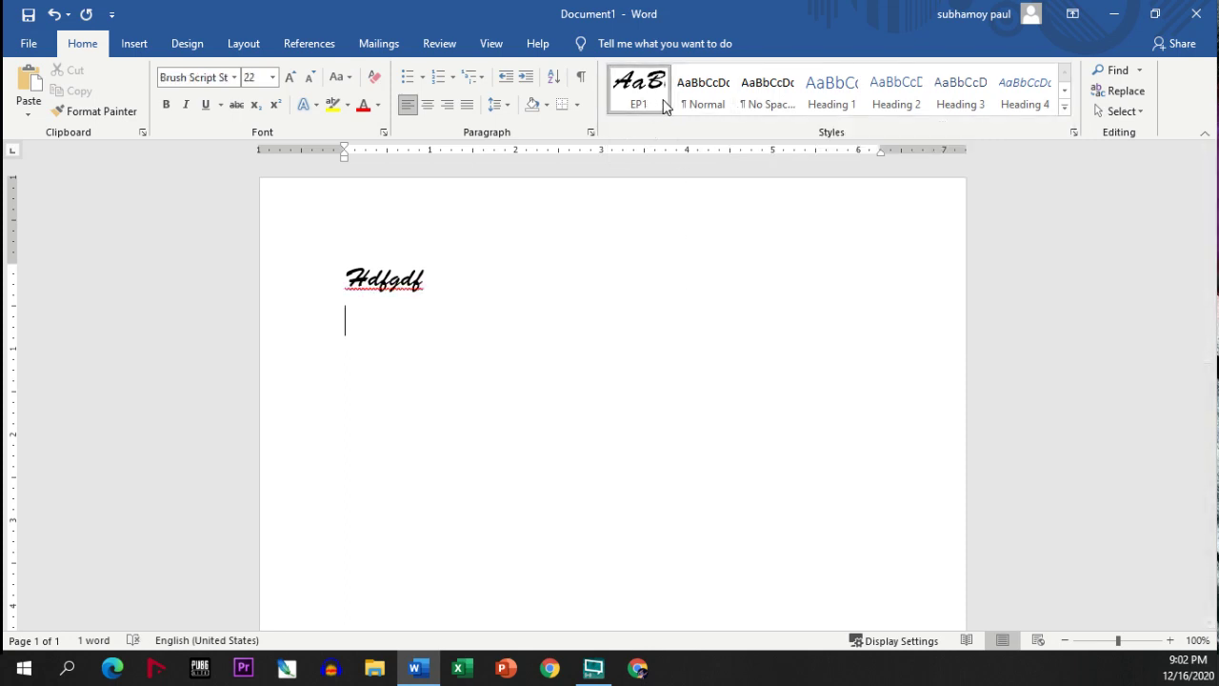
{"action": "left_click", "coordinate": [1064, 108]}
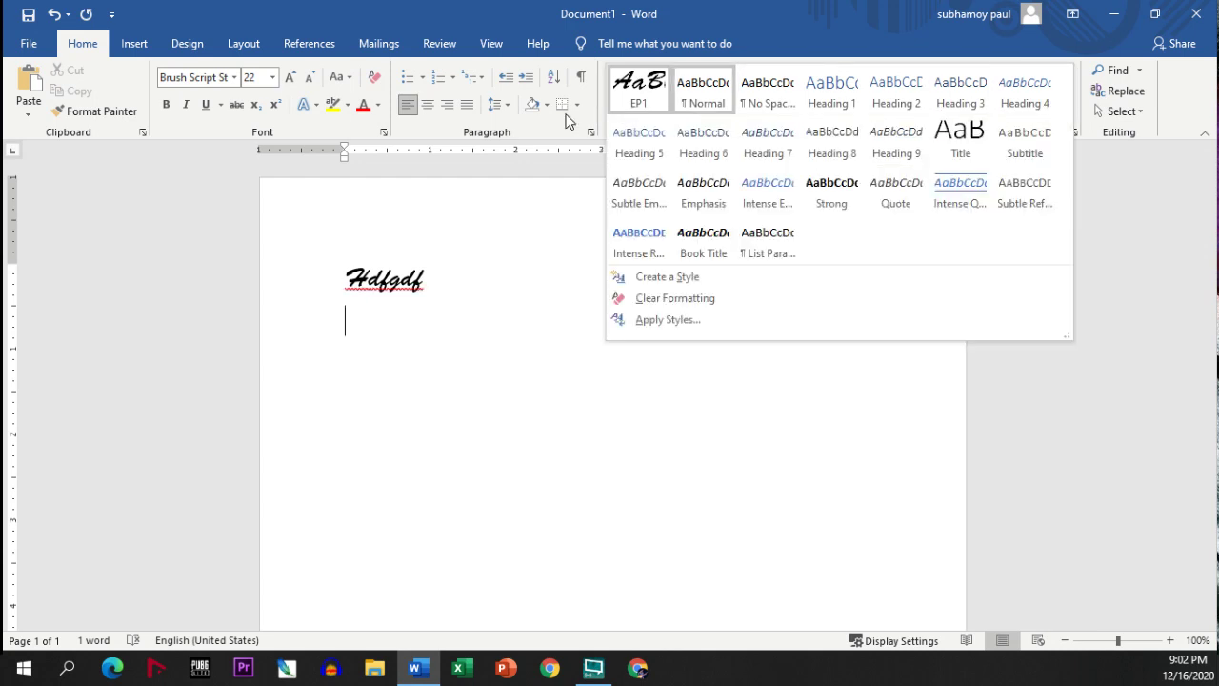